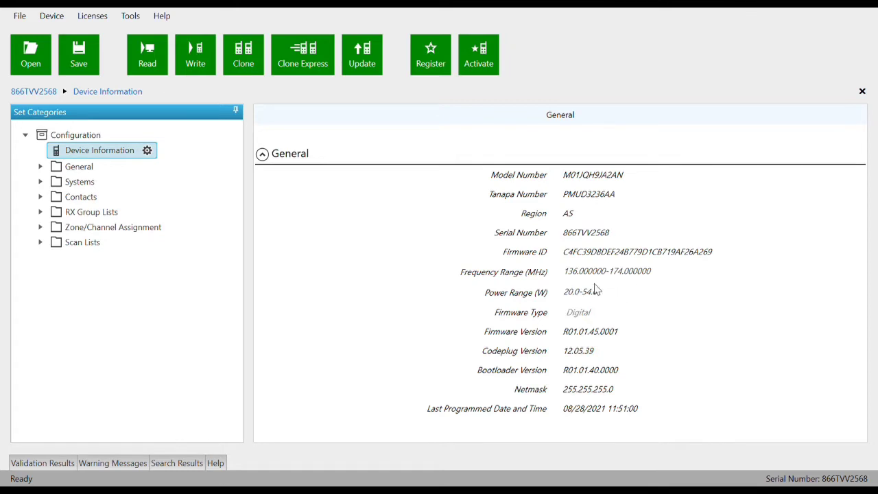
Examine the radio's frequency range and power range in the device information.
{"action": "left_click", "coordinate": [570, 278]}
{"action": "left_click_drag", "start_coordinate": [571, 278], "coordinate": [664, 276]}
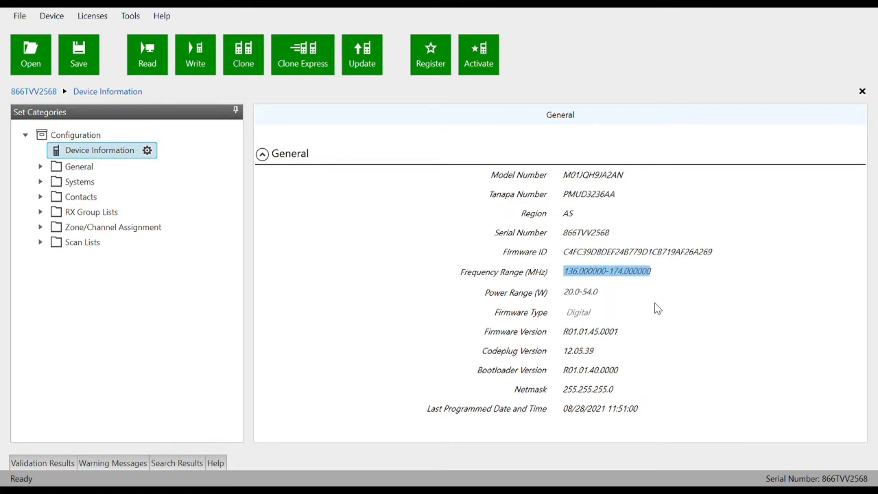
{"action": "left_click", "coordinate": [655, 309]}
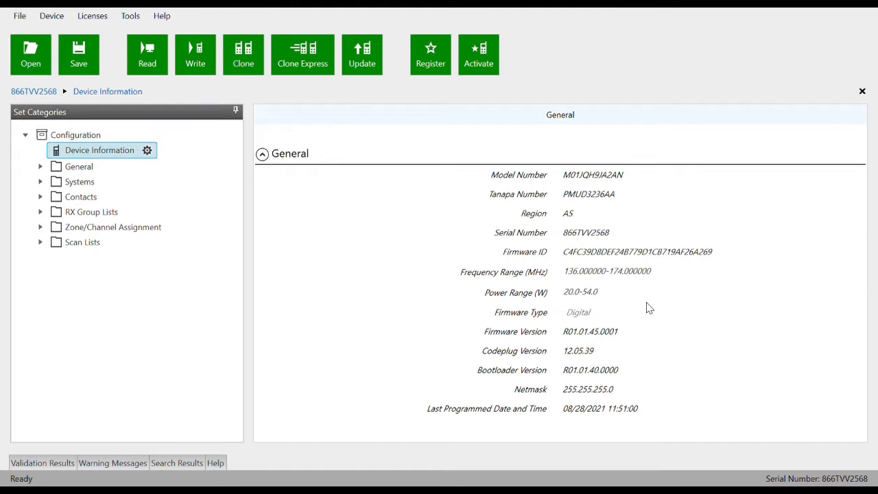
{"action": "double_click", "coordinate": [572, 278]}
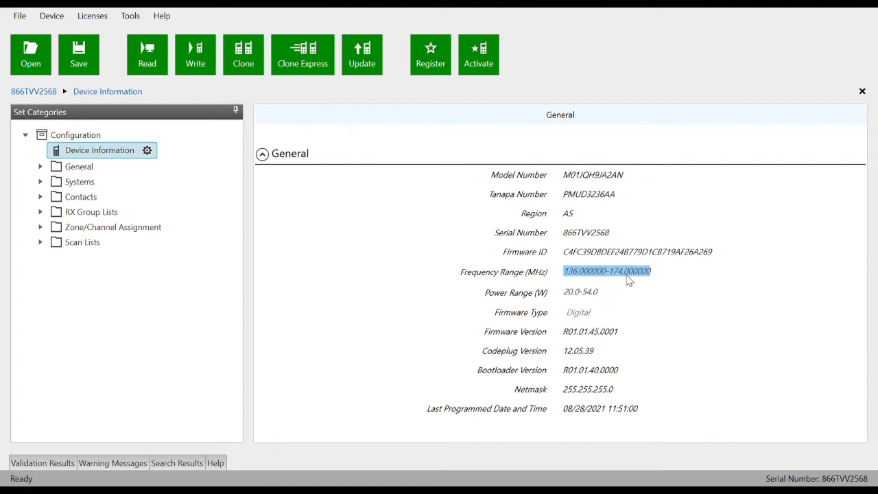
{"action": "left_click", "coordinate": [634, 282]}
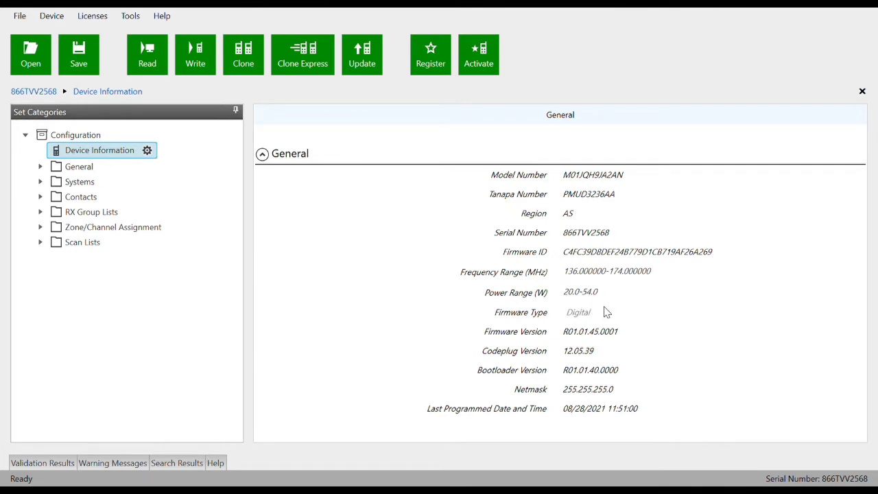
{"action": "left_click_drag", "start_coordinate": [564, 295], "coordinate": [593, 298]}
{"action": "left_click", "coordinate": [616, 301]}
{"action": "left_click_drag", "start_coordinate": [564, 296], "coordinate": [585, 299]}
{"action": "left_click_drag", "start_coordinate": [615, 297], "coordinate": [563, 296]}
{"action": "left_click", "coordinate": [681, 299]}
{"action": "left_click_drag", "start_coordinate": [561, 292], "coordinate": [611, 299]}
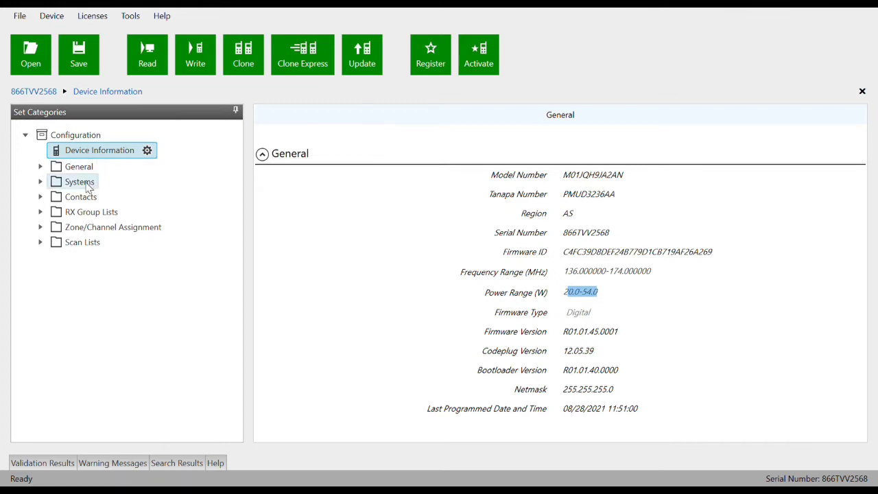
In the radio's General Settings, set the radio alias to IMPROVEDIA TV and the radio ID to 9999.
{"action": "left_click", "coordinate": [40, 166]}
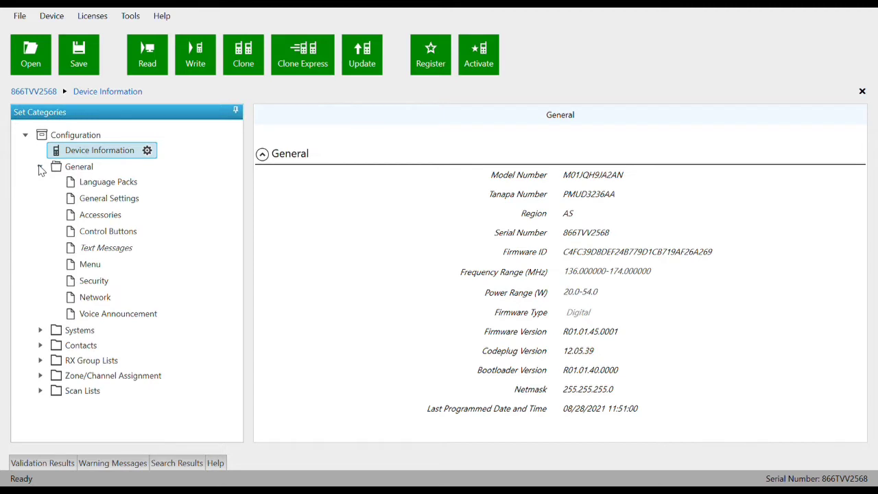
{"action": "left_click", "coordinate": [116, 205]}
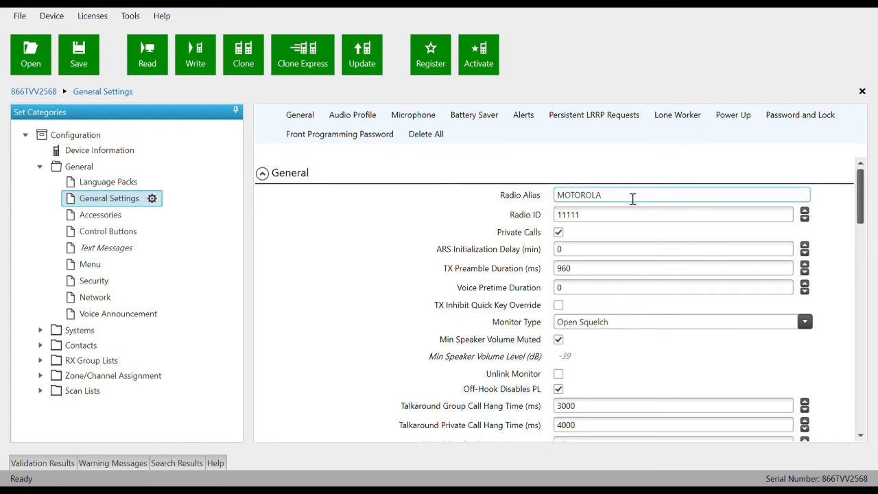
{"action": "left_click_drag", "start_coordinate": [633, 199], "coordinate": [555, 203]}
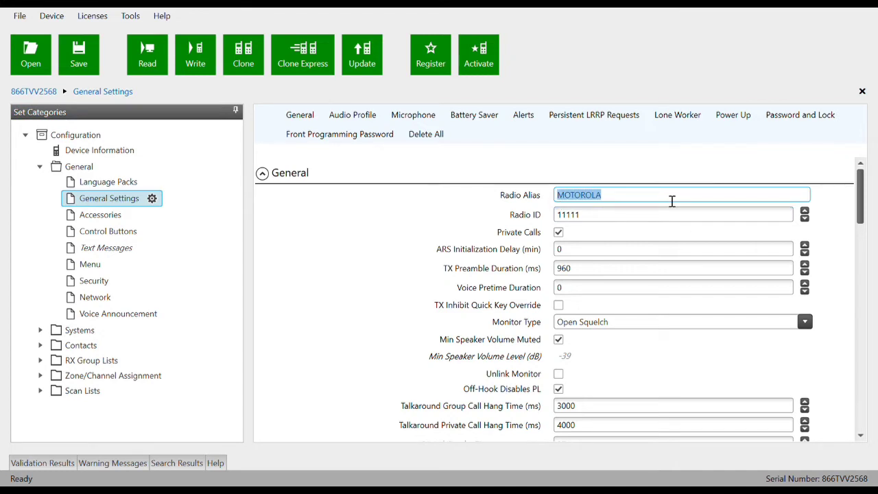
{"action": "key", "text": "BackSpace"}
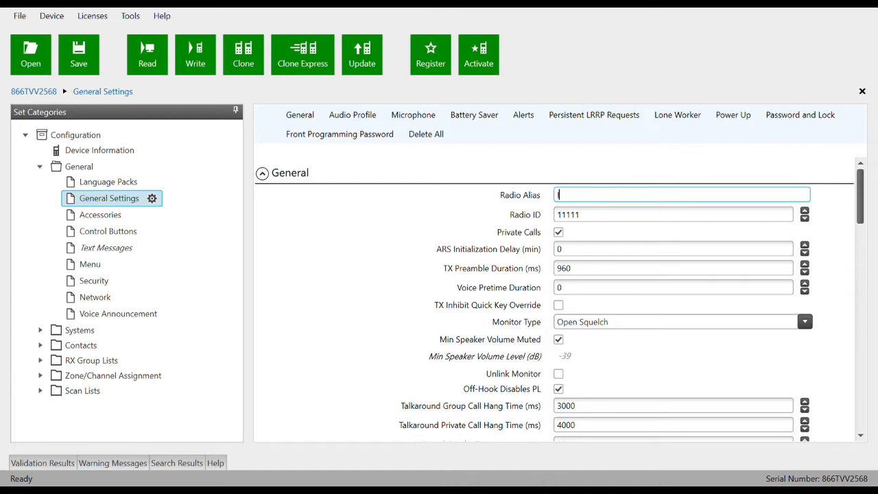
{"action": "type", "text": "IMPROVEDIA TV"}
{"action": "double_click", "coordinate": [557, 214]}
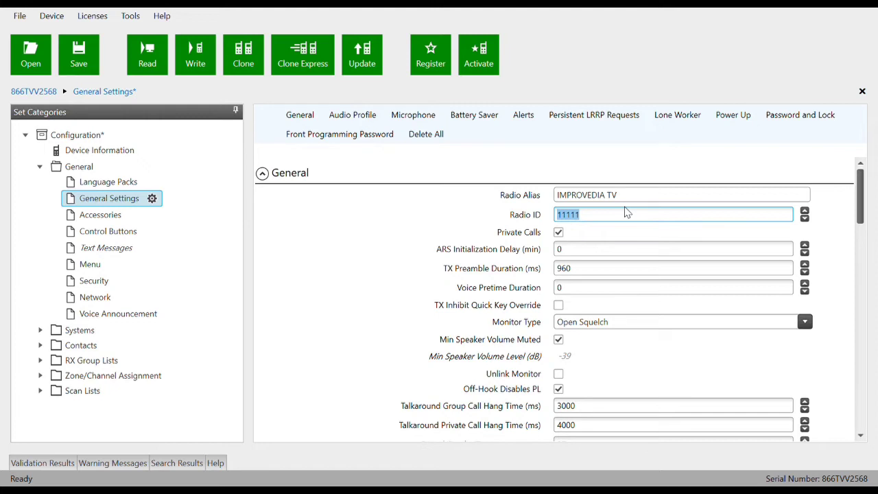
{"action": "type", "text": "9999"}
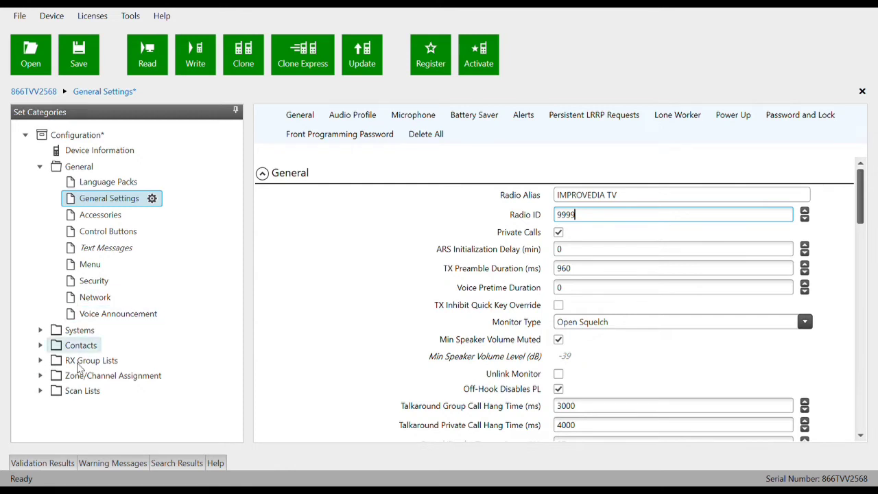
Add a second analog channel to the items of ZONE 1.
{"action": "left_click", "coordinate": [40, 376]}
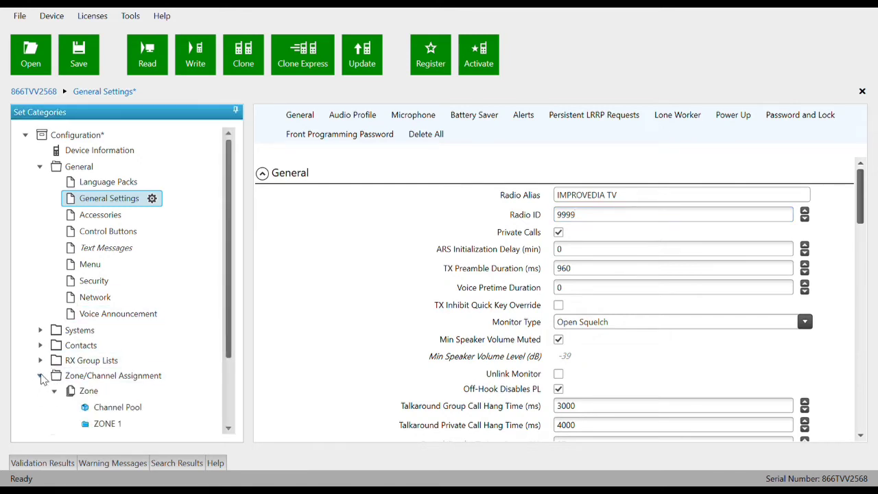
{"action": "left_click", "coordinate": [106, 426]}
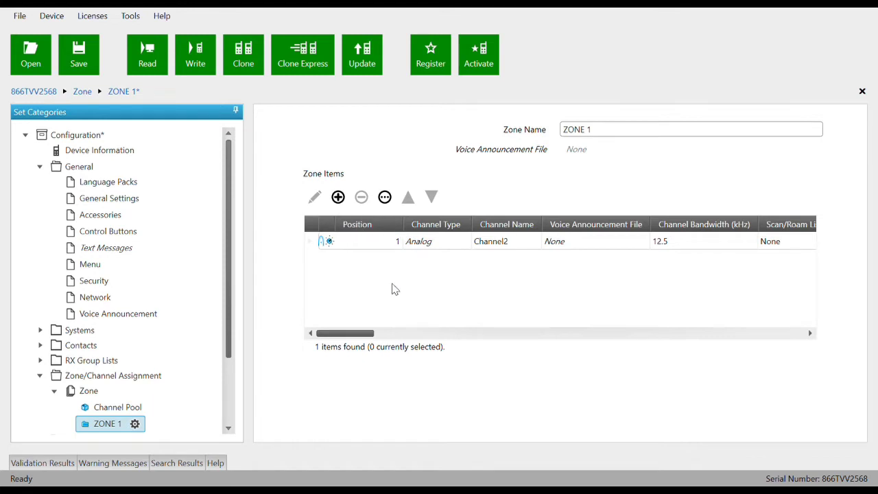
{"action": "left_click", "coordinate": [340, 199]}
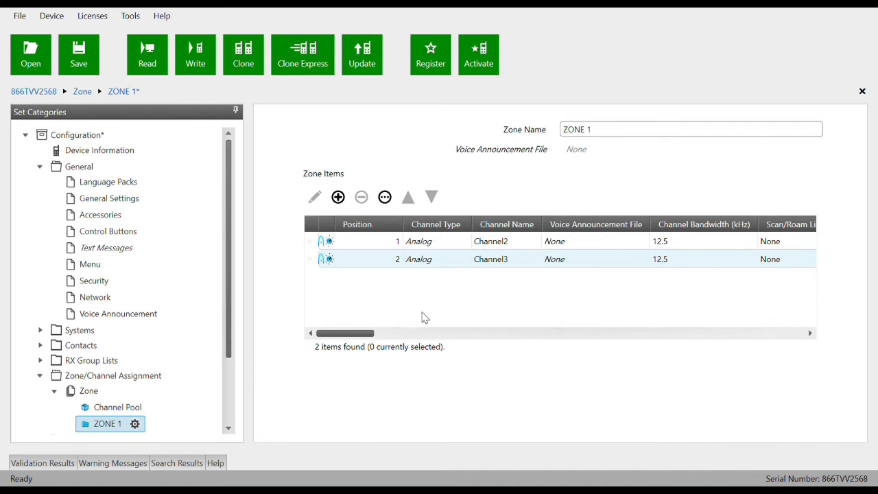
Rename the first channel of ZONE 1 as LAYANG 1 and set its channel bandwidth to 25 kHz.
{"action": "left_click", "coordinate": [318, 243]}
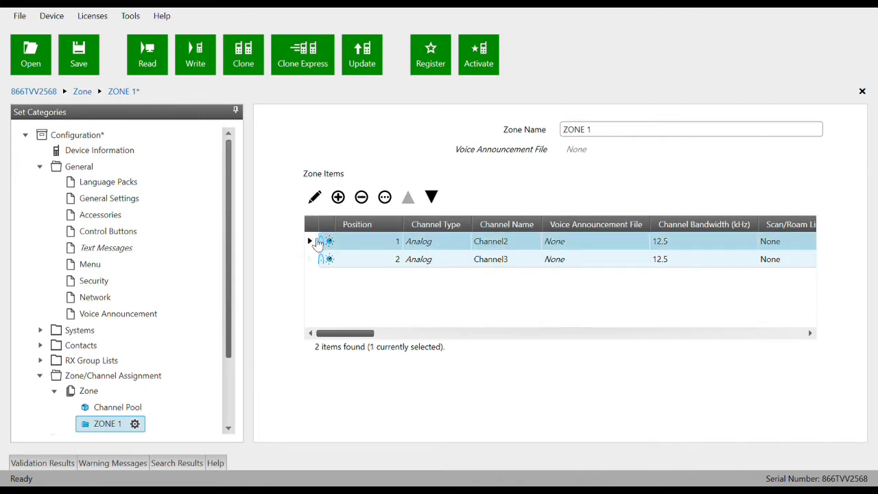
{"action": "left_click", "coordinate": [314, 198]}
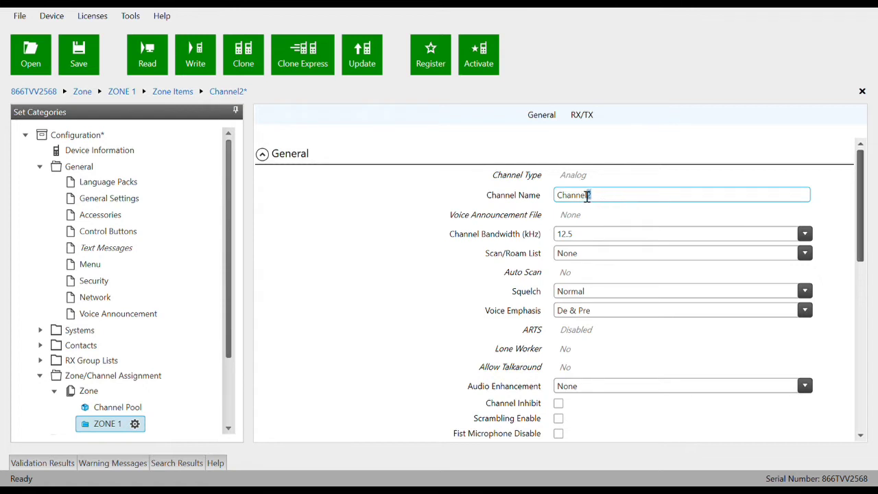
{"action": "left_click_drag", "start_coordinate": [585, 196], "coordinate": [533, 181]}
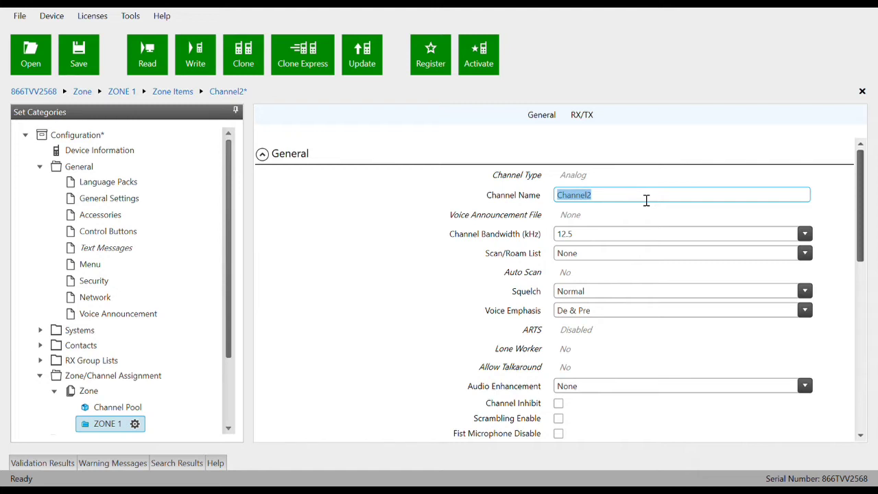
{"action": "type", "text": "LAYANG"}
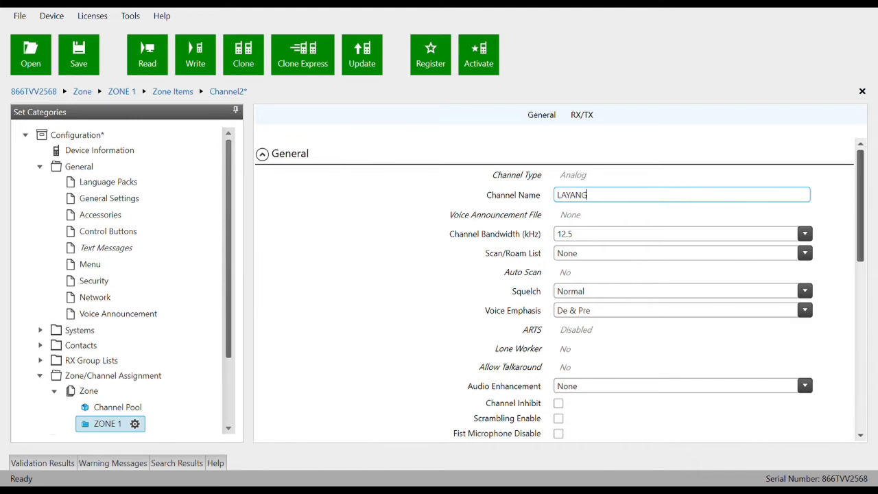
{"action": "type", "text": " 1"}
{"action": "left_click", "coordinate": [805, 235]}
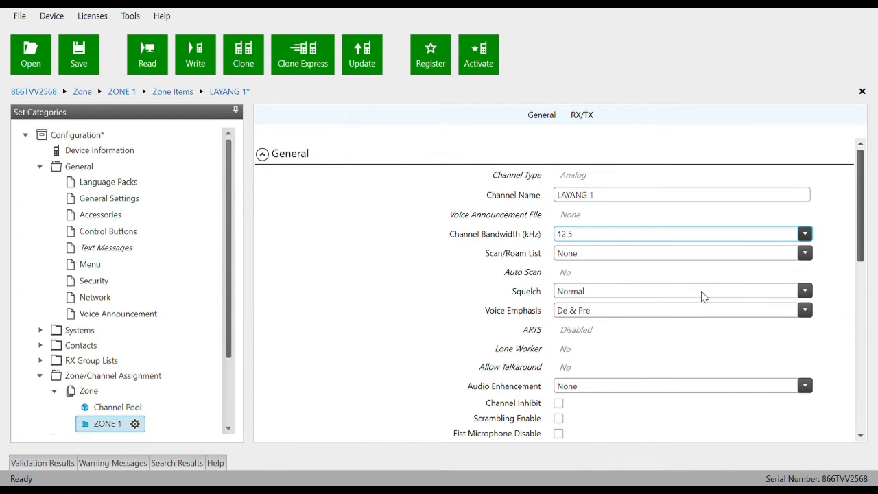
{"action": "key", "text": "Down"}
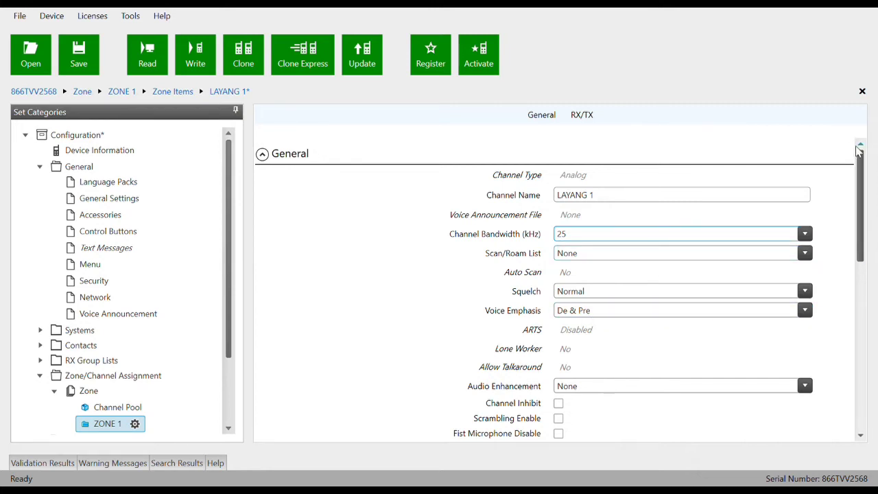
Set the RX frequency of channel LAYANG 1 to 146.500 MHz.
{"action": "left_click_drag", "start_coordinate": [858, 167], "coordinate": [857, 277]}
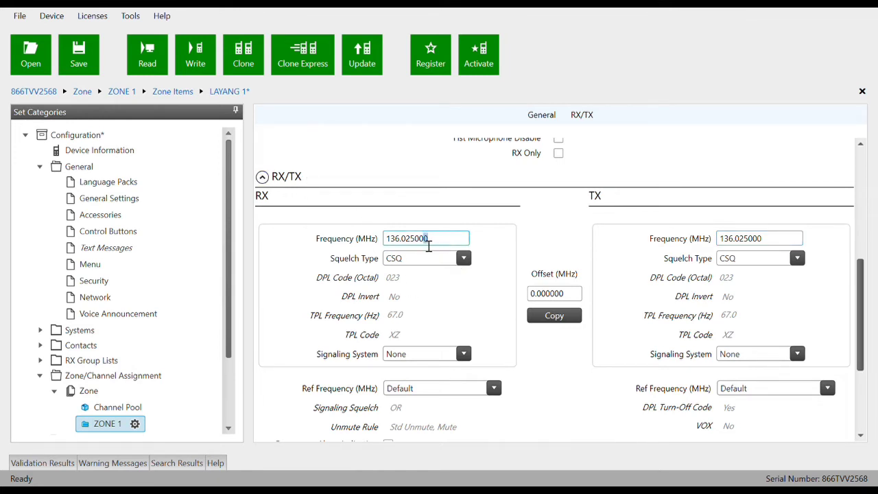
{"action": "left_click_drag", "start_coordinate": [428, 240], "coordinate": [376, 252]}
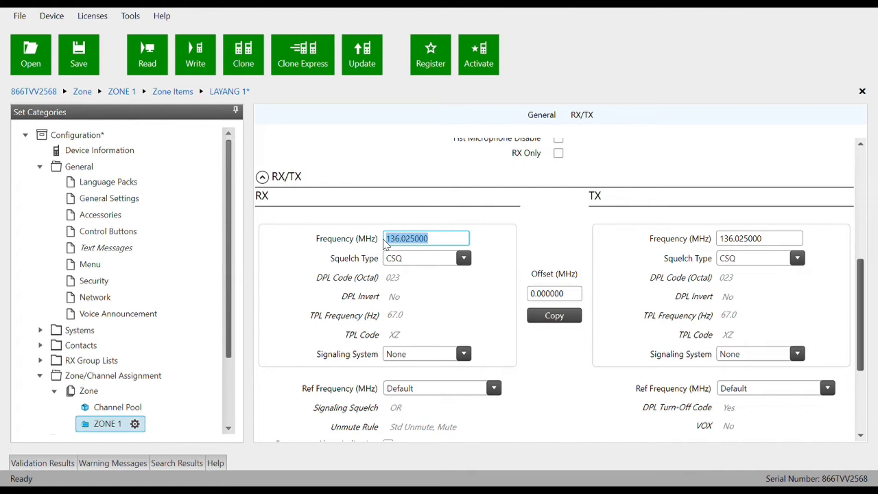
{"action": "type", "text": "1"}
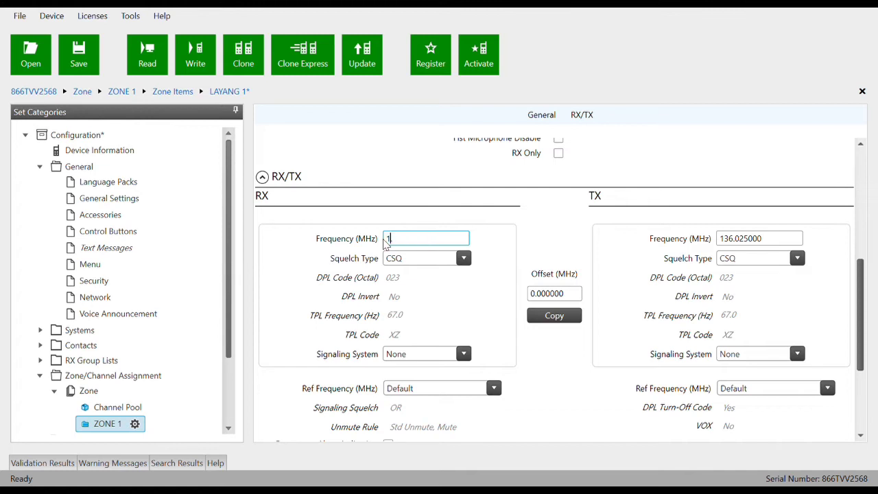
{"action": "type", "text": "46.500"}
{"action": "left_click", "coordinate": [435, 302]}
{"action": "left_click", "coordinate": [393, 236]}
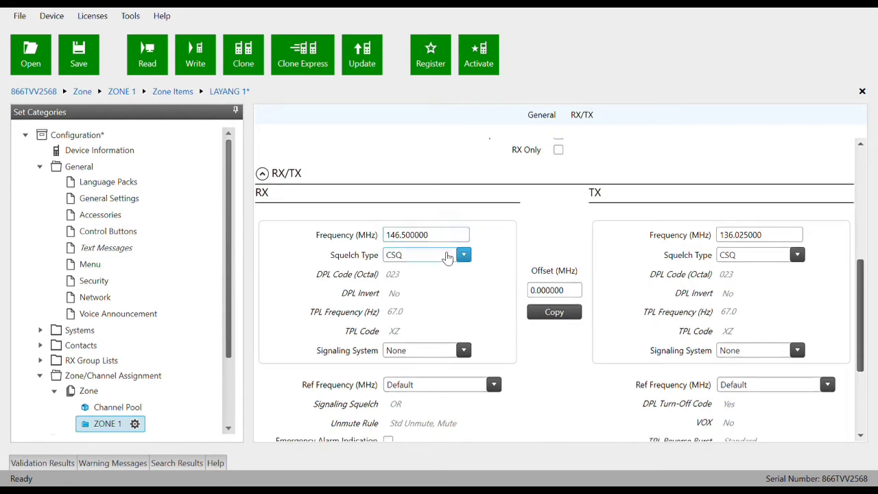
Try the DPL and TPL squelch types for RX, choosing TPL code 4B, and return the squelch type to CSQ.
{"action": "left_click", "coordinate": [424, 261]}
{"action": "key", "text": "Down"}
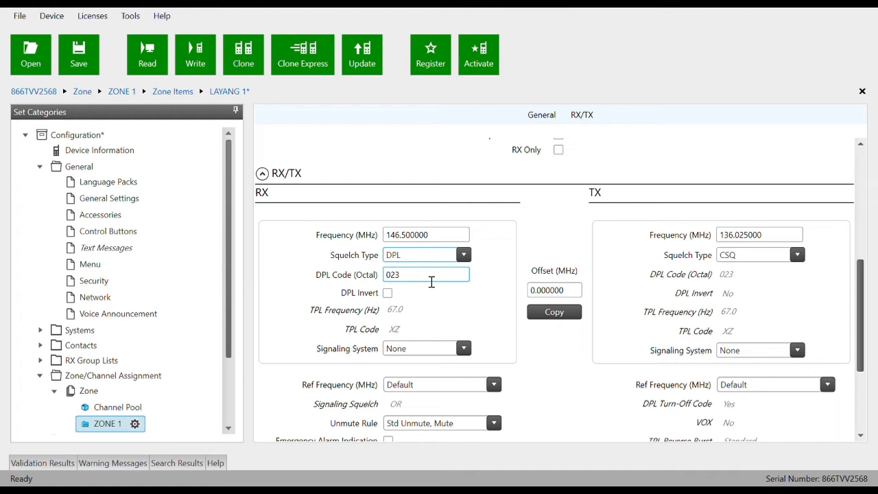
{"action": "double_click", "coordinate": [411, 274]}
{"action": "left_click", "coordinate": [463, 255]}
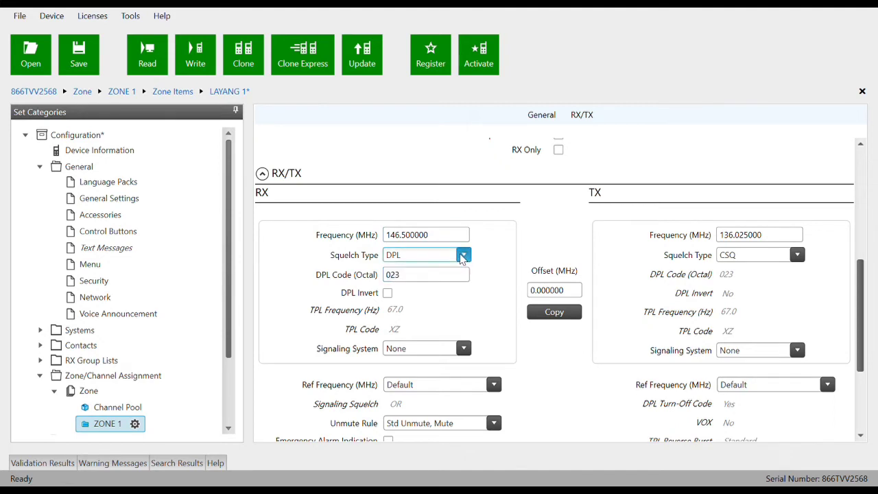
{"action": "key", "text": "Up"}
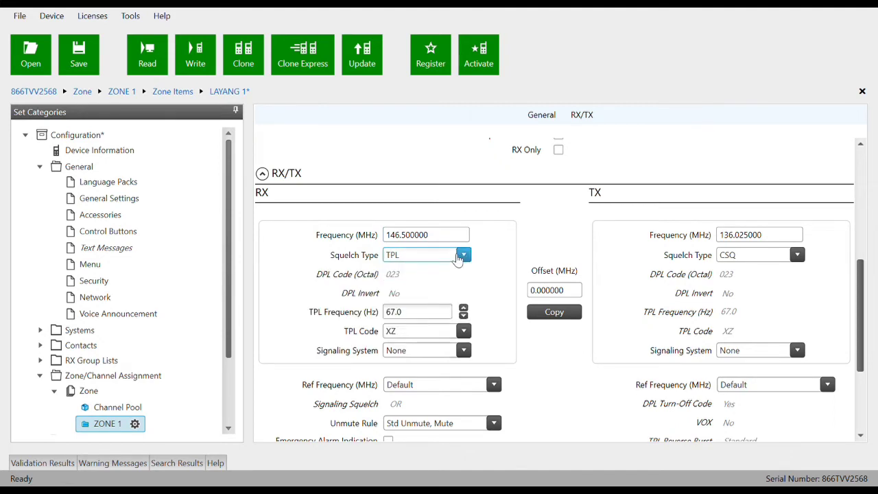
{"action": "left_click", "coordinate": [465, 333]}
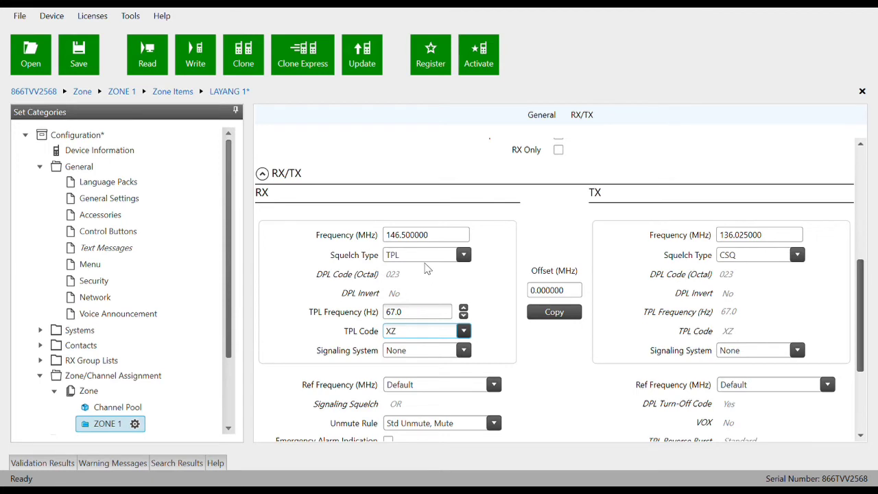
{"action": "type", "text": "4B"}
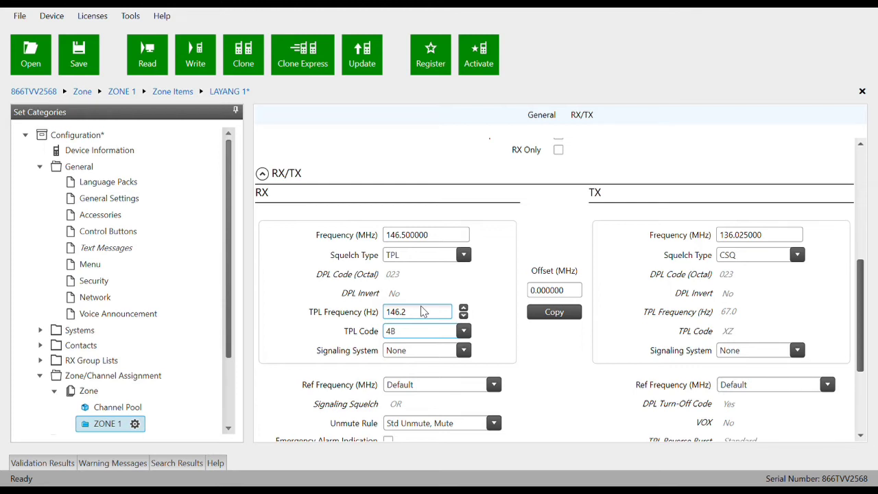
{"action": "left_click", "coordinate": [464, 255]}
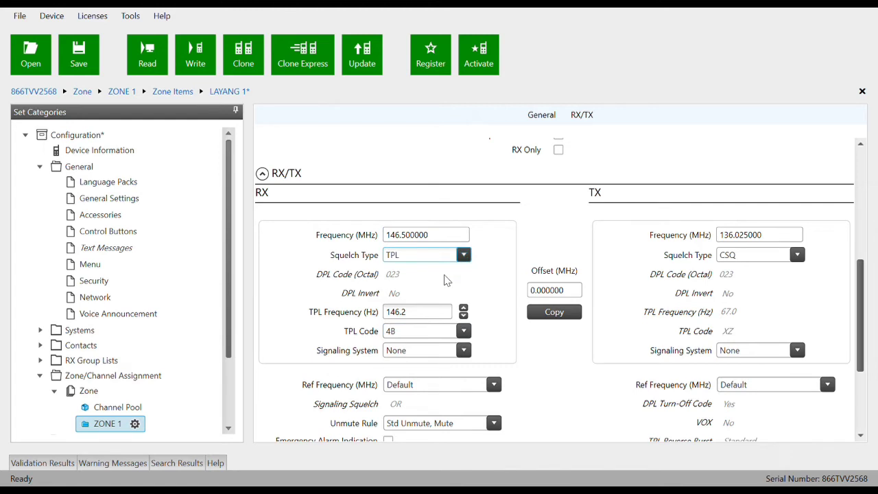
{"action": "left_click", "coordinate": [445, 280]}
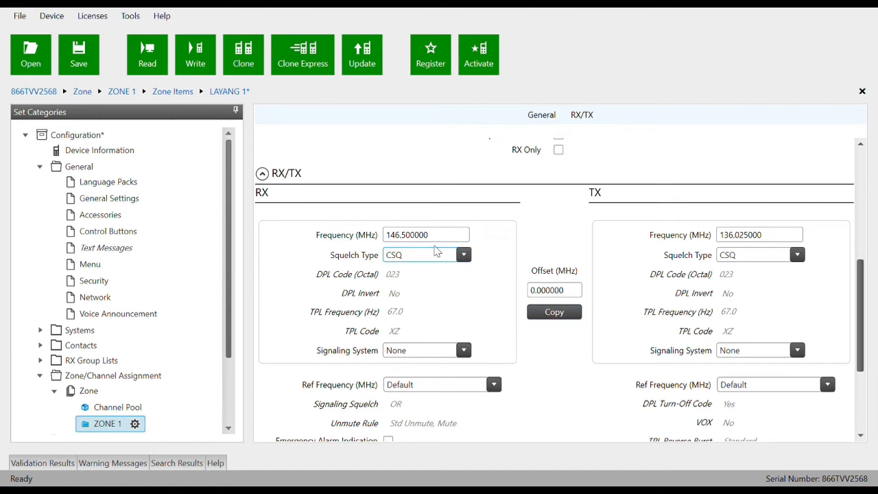
Try the MDCSystems/REX signaling system for RX and return it to None.
{"action": "left_click", "coordinate": [452, 235]}
{"action": "key", "text": "Down"}
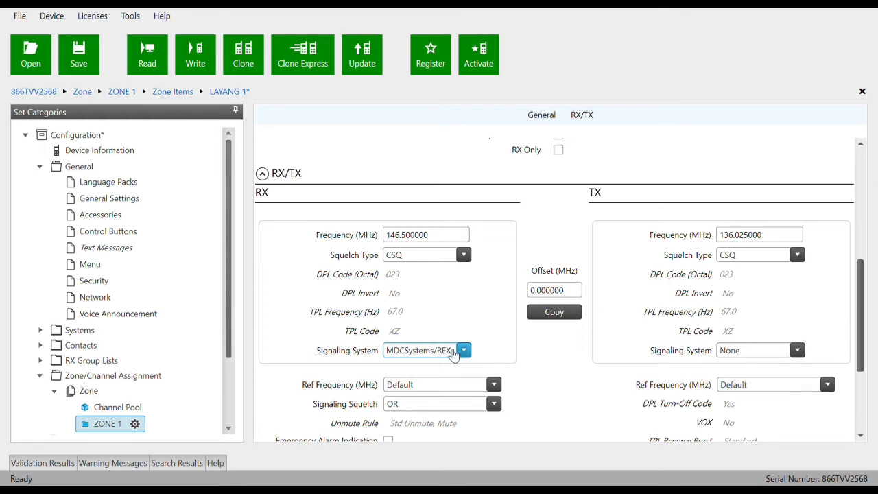
{"action": "left_click", "coordinate": [452, 355]}
{"action": "left_click", "coordinate": [442, 371]}
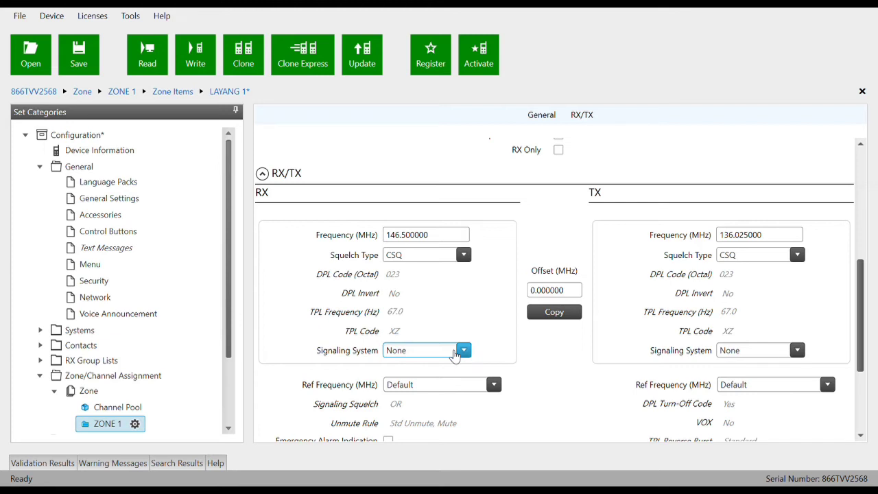
Set the RX signaling system to MDCSystems/REX and copy the RX frequency to the TX side.
{"action": "left_click", "coordinate": [455, 355]}
{"action": "key", "text": "Down"}
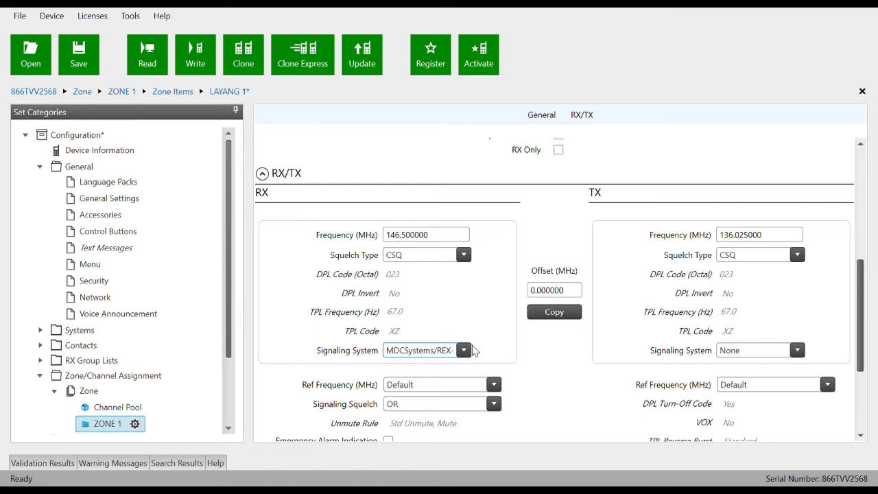
{"action": "left_click", "coordinate": [542, 315]}
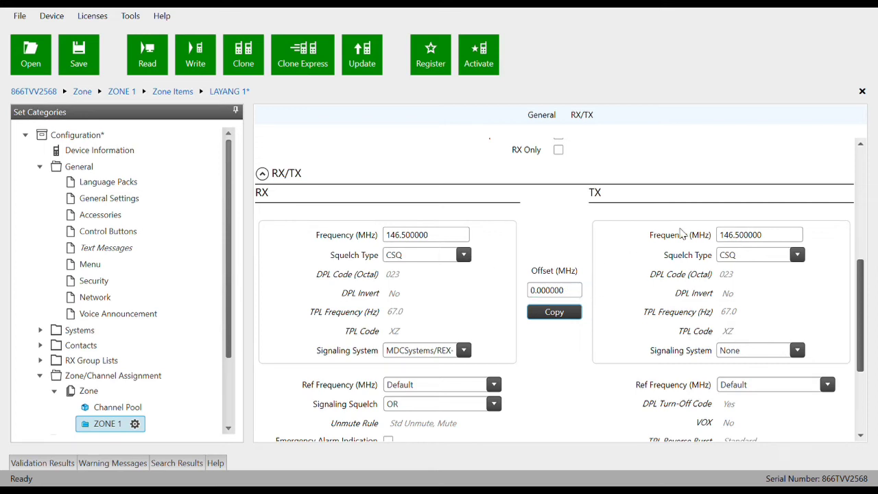
Set the TX frequency of channel LAYANG 1 to 150.500 MHz.
{"action": "left_click_drag", "start_coordinate": [577, 292], "coordinate": [521, 296]}
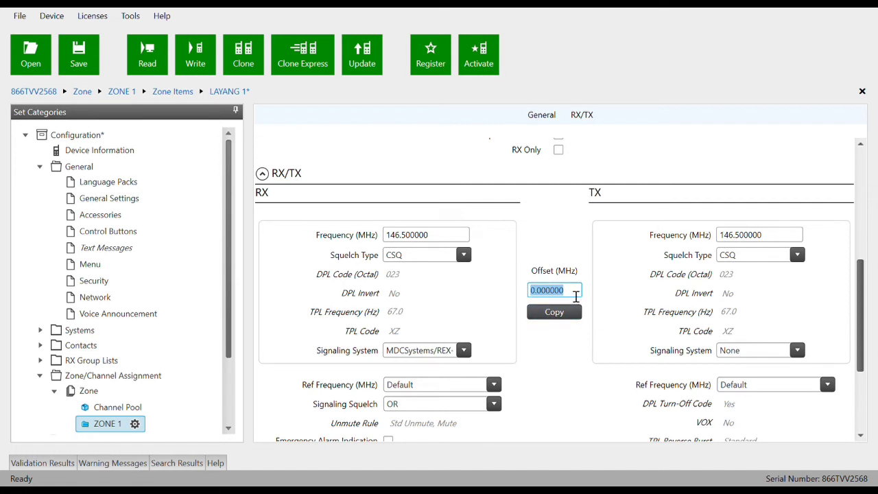
{"action": "left_click", "coordinate": [776, 239]}
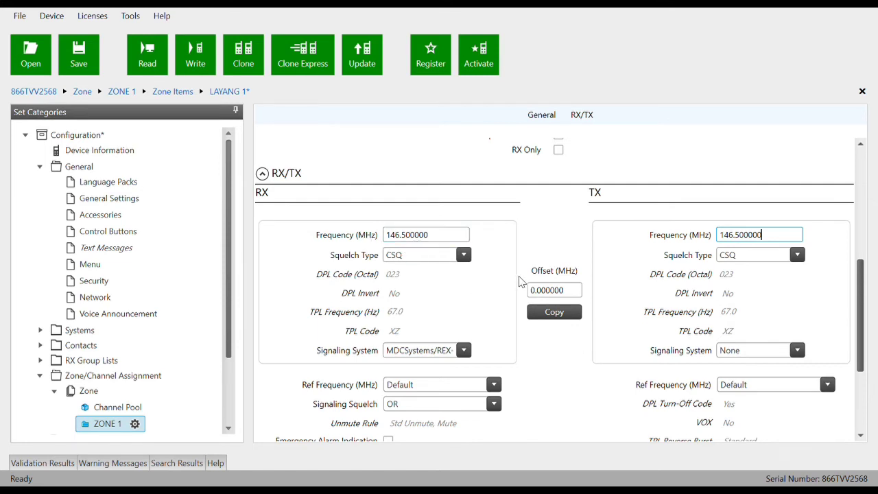
{"action": "left_click", "coordinate": [734, 240]}
{"action": "key", "text": "BackSpace"}
{"action": "key", "text": "BackSpace"}
{"action": "key", "text": "BackSpace"}
{"action": "type", "text": "50"}
Set the TX squelch type to TPL at 88.5 Hz and the TX signaling system to MDCSystems/REX.
{"action": "left_click", "coordinate": [766, 260]}
{"action": "left_click", "coordinate": [757, 302]}
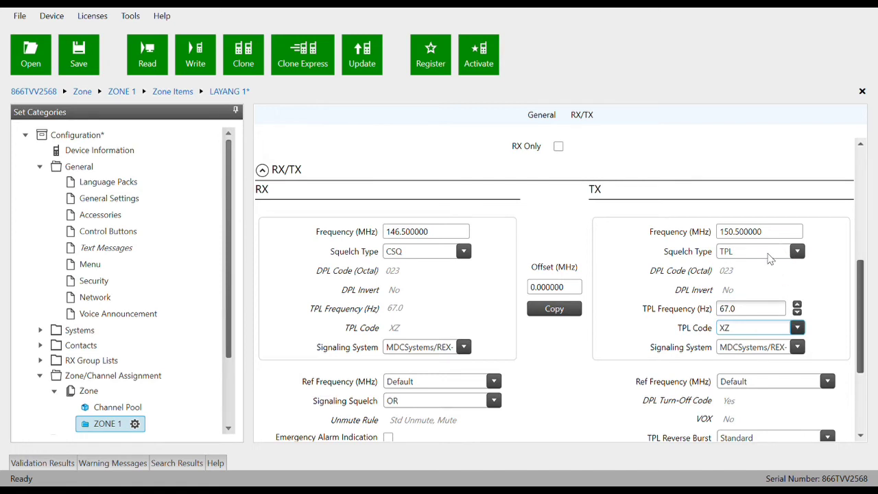
{"action": "left_click", "coordinate": [757, 278]}
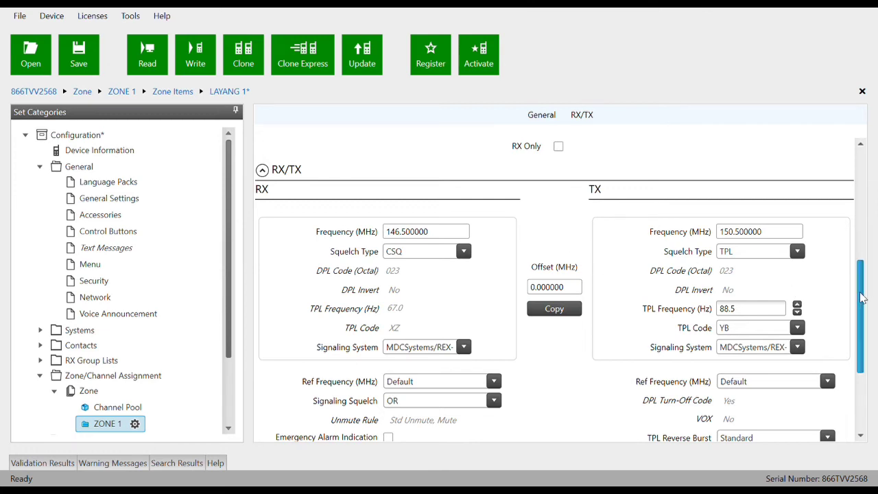
Enable Allow Talkaround in the general settings of channel LAYANG 1.
{"action": "left_click_drag", "start_coordinate": [860, 288], "coordinate": [861, 215]}
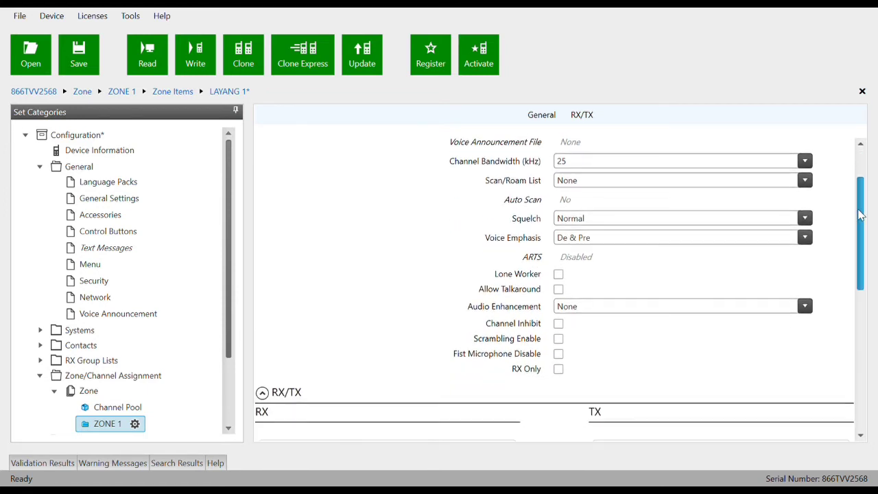
{"action": "left_click", "coordinate": [560, 291]}
{"action": "scroll", "coordinate": [845, 294], "scroll_direction": "down", "scroll_amount": 3}
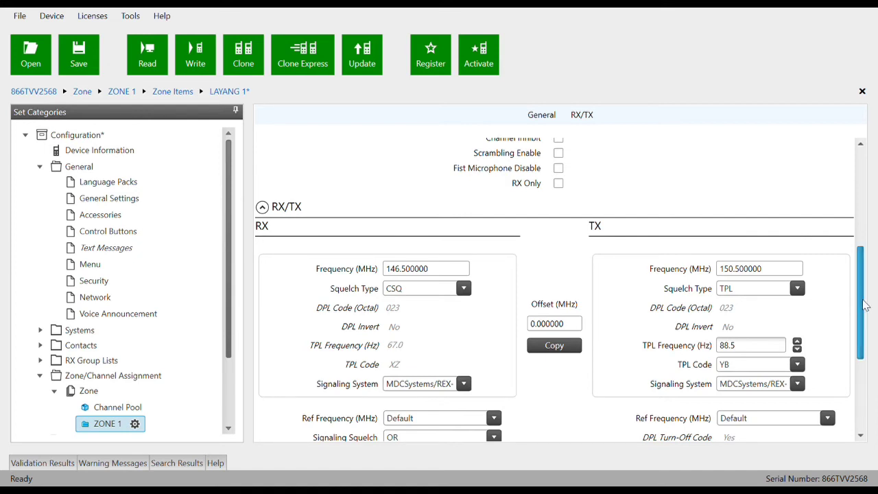
{"action": "left_click_drag", "start_coordinate": [864, 304], "coordinate": [855, 260]}
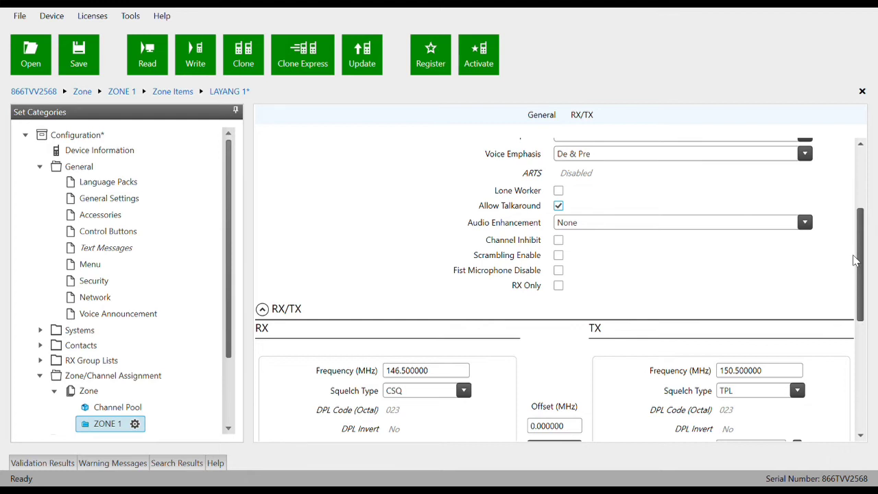
{"action": "left_click_drag", "start_coordinate": [856, 261], "coordinate": [856, 231]}
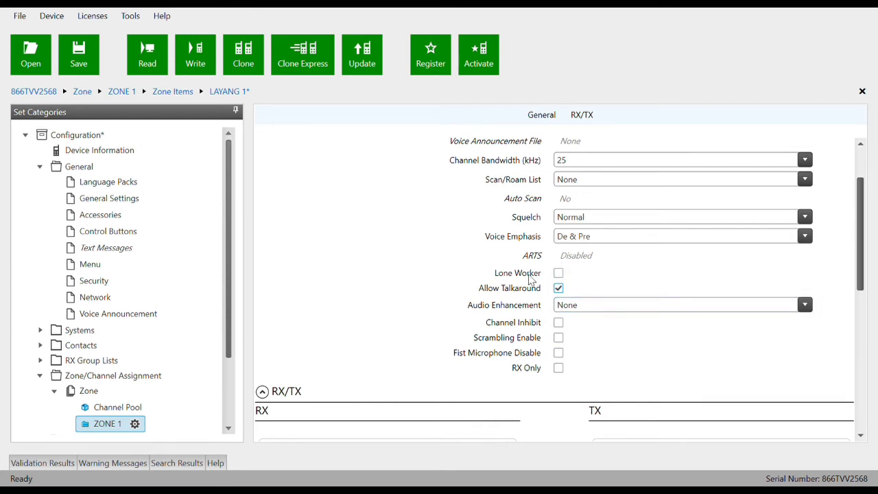
Assign Repeater/Talkaround to the short press of Front Button 1 (P1) in the control button settings.
{"action": "left_click", "coordinate": [110, 232]}
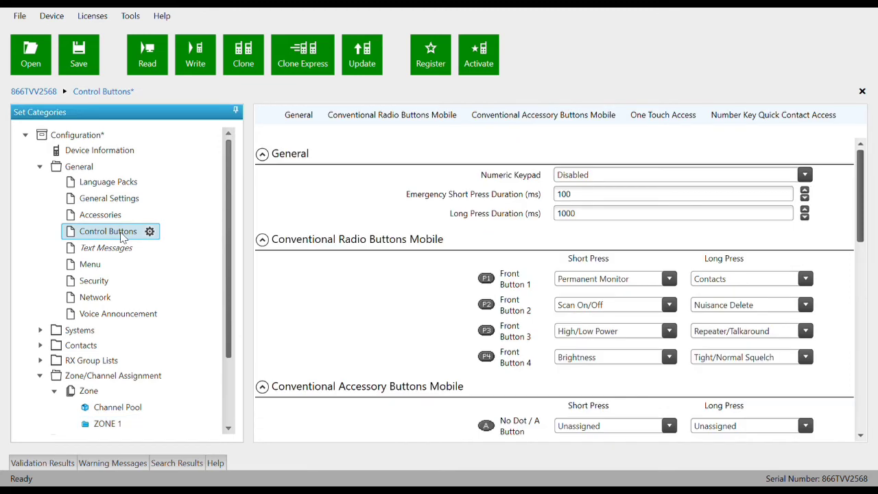
{"action": "left_click_drag", "start_coordinate": [863, 194], "coordinate": [863, 219]}
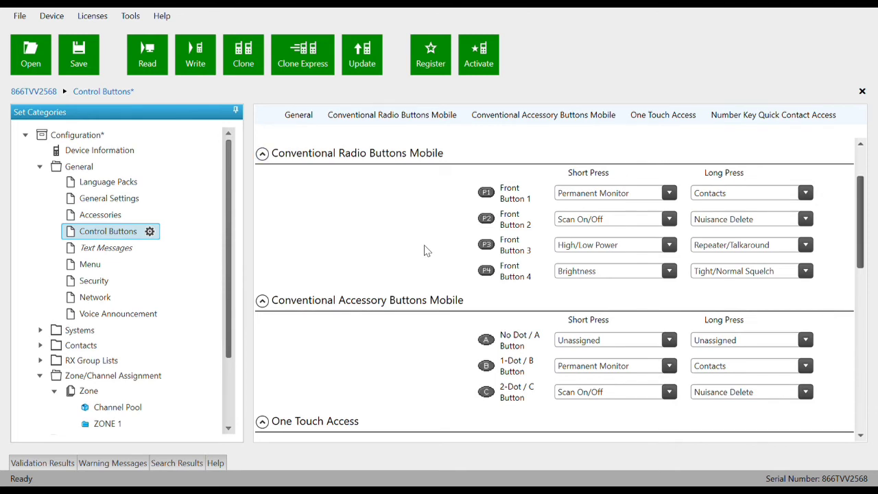
{"action": "left_click", "coordinate": [675, 196]}
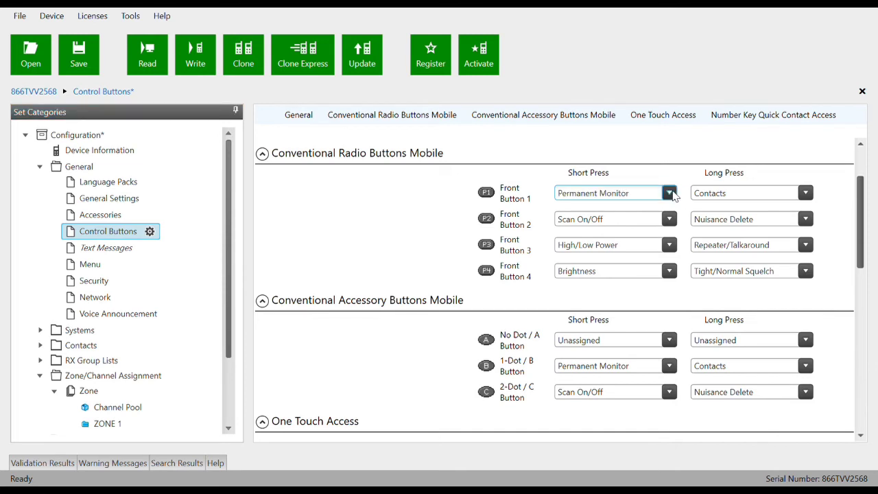
{"action": "left_click", "coordinate": [627, 275]}
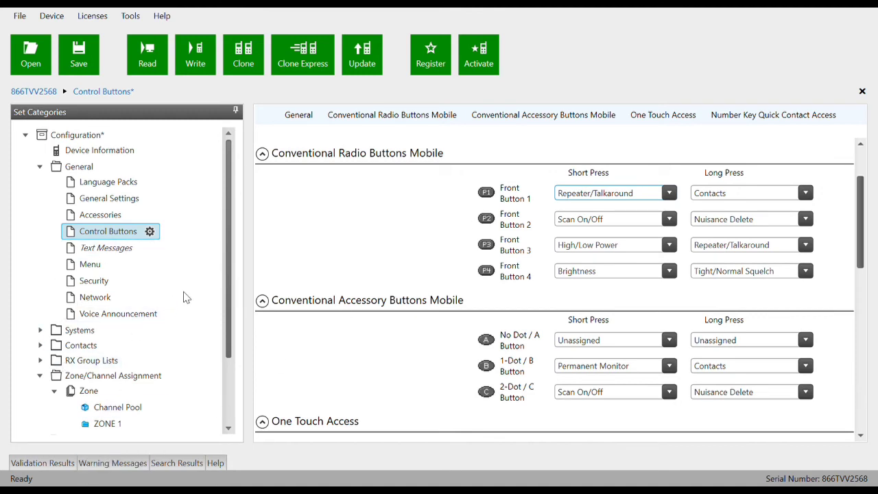
Reopen channel LAYANG 1 in ZONE 1 for editing and copy its RX settings to the TX side.
{"action": "left_click_drag", "start_coordinate": [228, 274], "coordinate": [218, 326]}
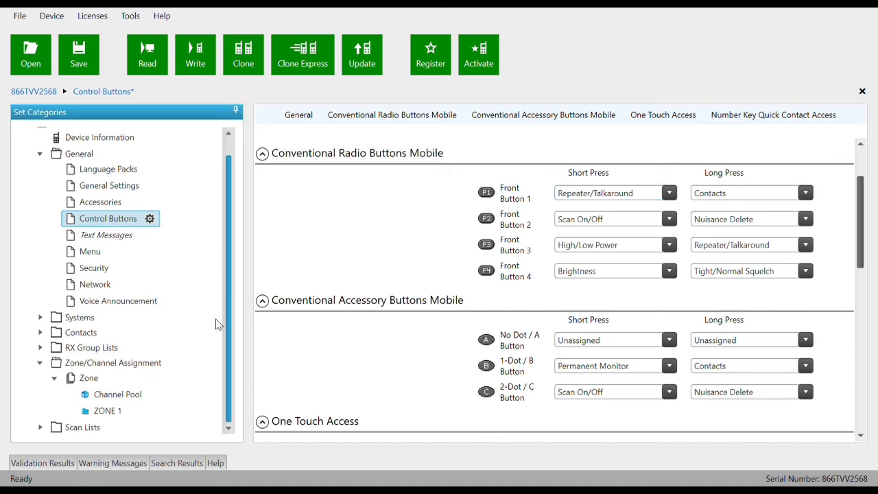
{"action": "left_click", "coordinate": [108, 414]}
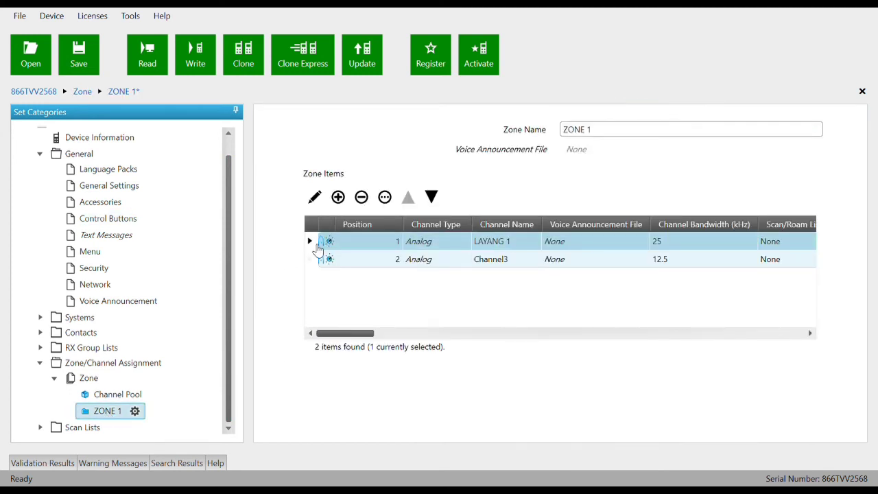
{"action": "left_click", "coordinate": [315, 249]}
{"action": "left_click", "coordinate": [315, 200]}
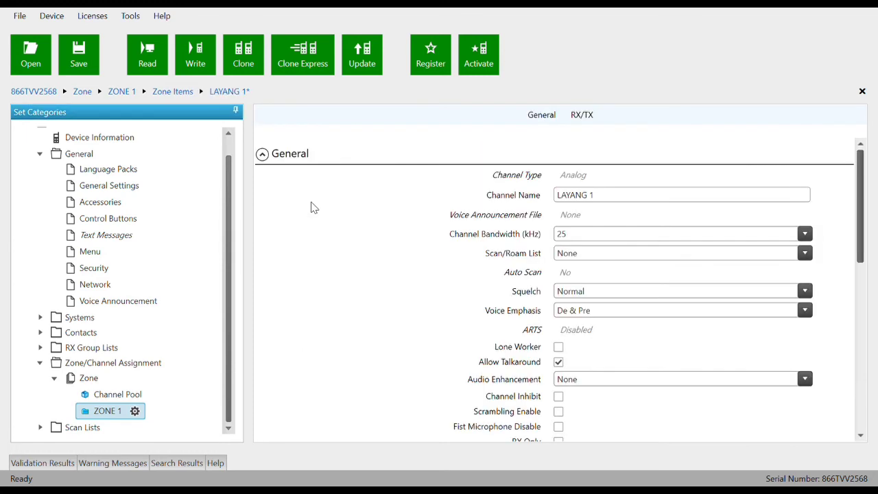
{"action": "left_click_drag", "start_coordinate": [860, 251], "coordinate": [872, 381]}
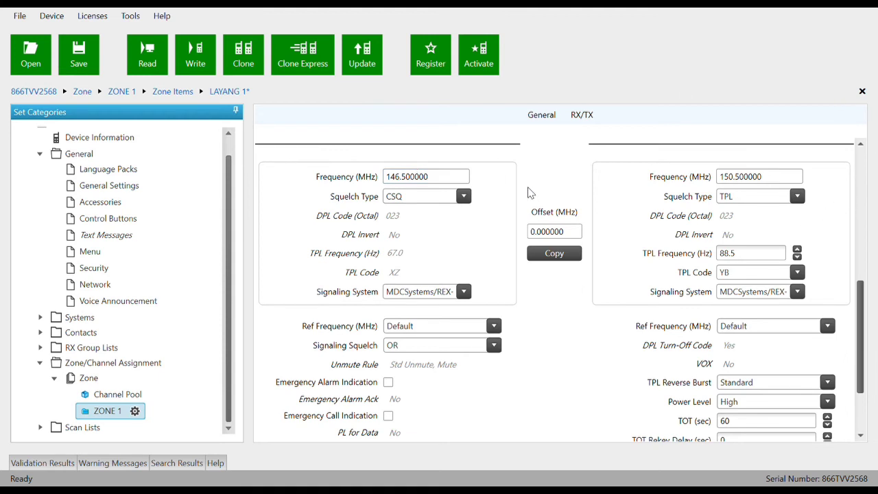
{"action": "left_click", "coordinate": [557, 256]}
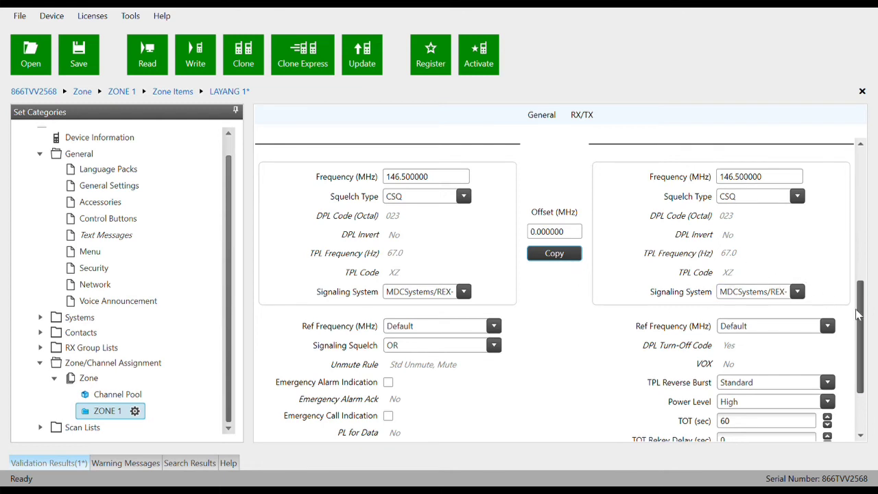
Set the TX admit criteria of LAYANG 1 to Always, trying Channel Free before returning to Always.
{"action": "left_click_drag", "start_coordinate": [863, 316], "coordinate": [839, 406]}
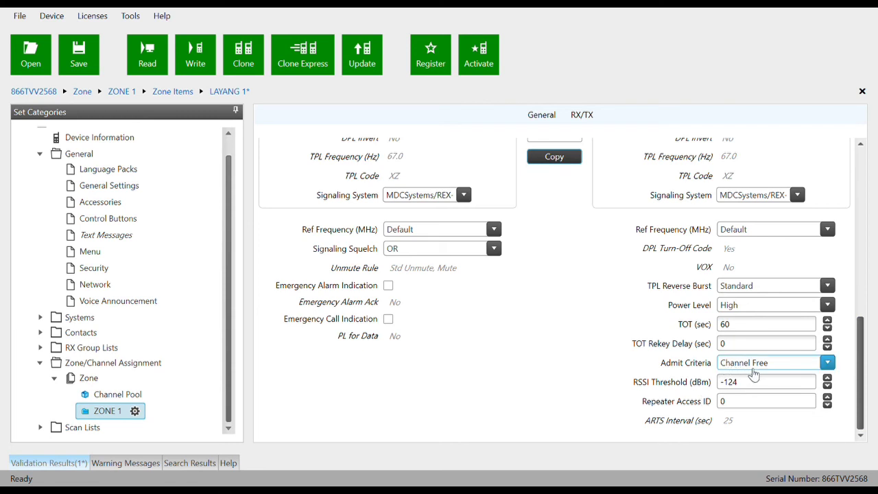
{"action": "left_click", "coordinate": [827, 363]}
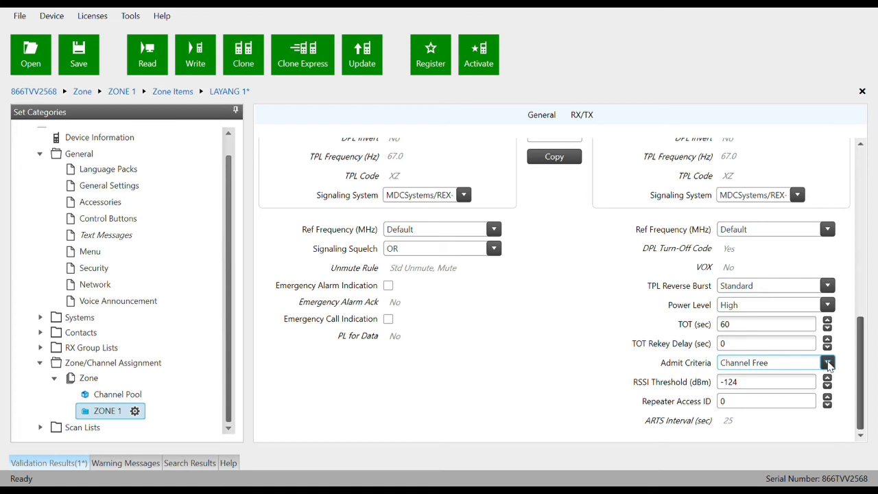
{"action": "left_click", "coordinate": [789, 229]}
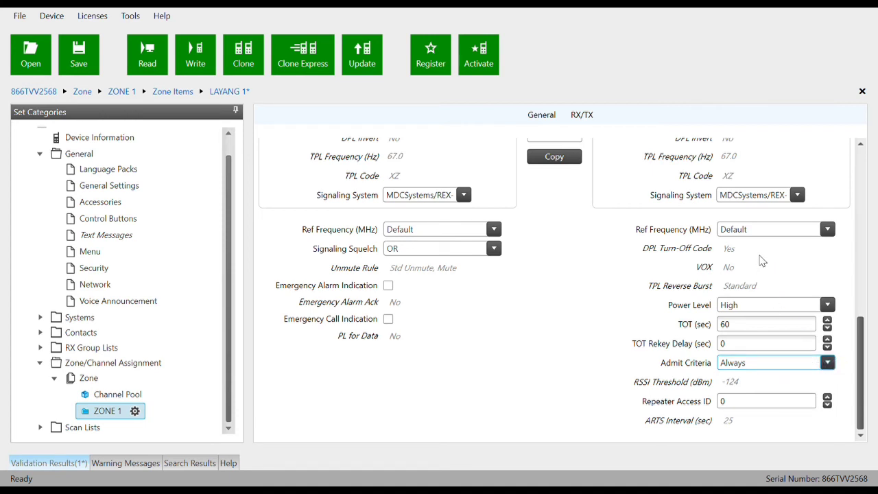
{"action": "key", "text": "Down"}
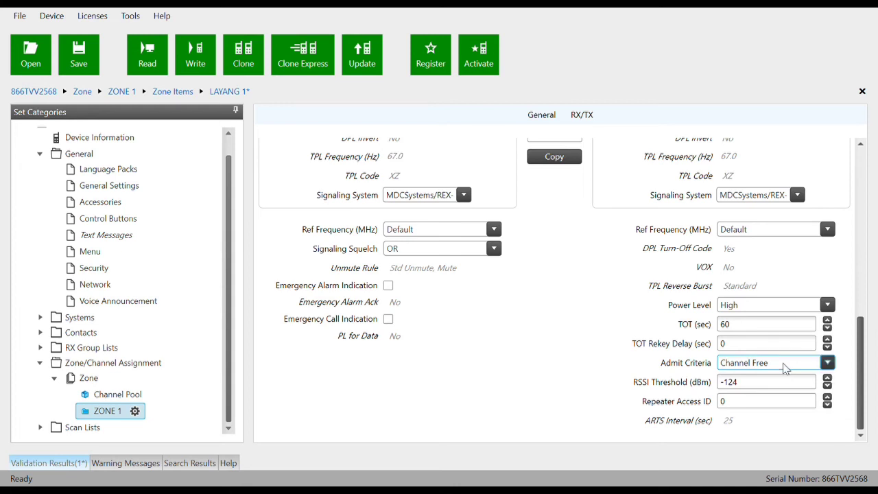
{"action": "key", "text": "Up"}
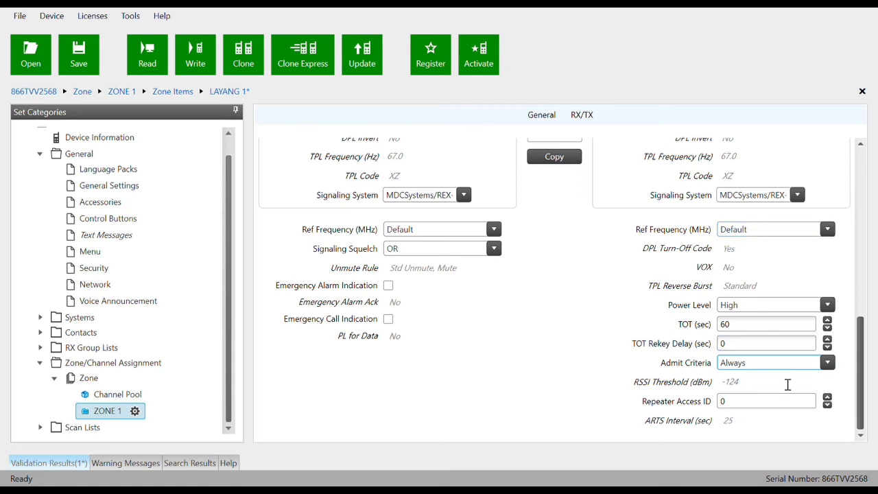
{"action": "left_click", "coordinate": [89, 380]}
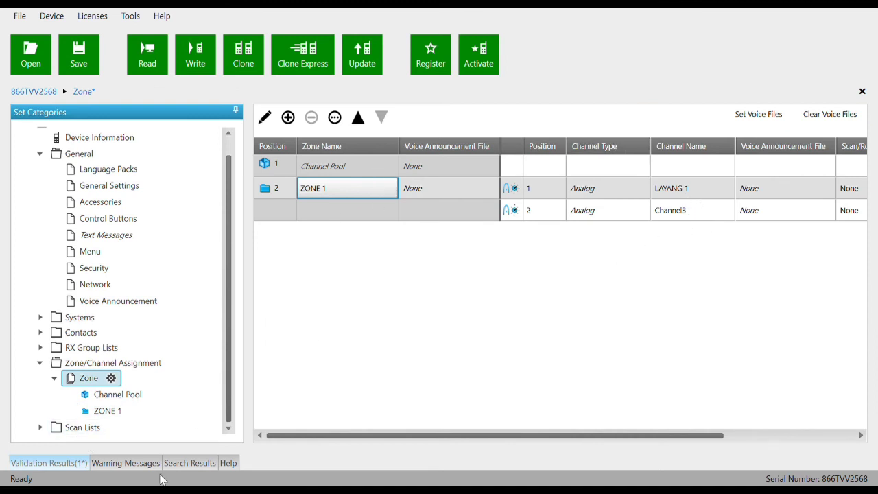
{"action": "left_click", "coordinate": [105, 412]}
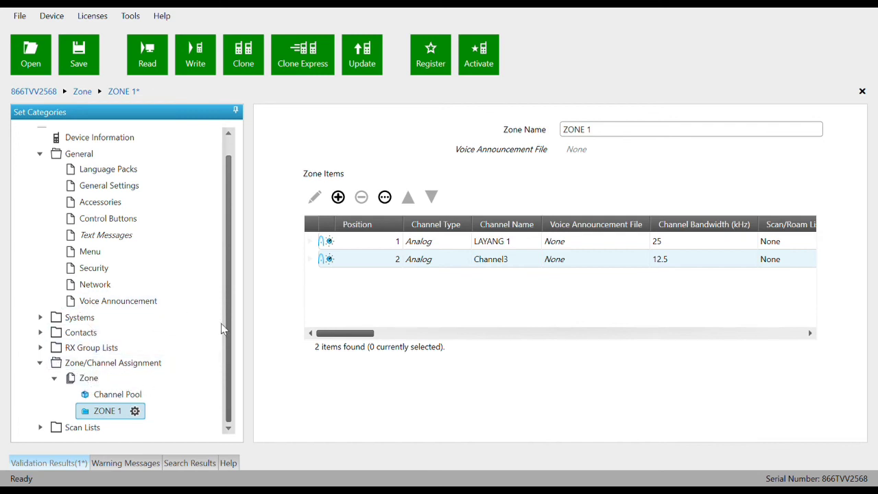
Rename the MDC system REX-317 as IMPROVEDIA TV and set its primary ID to 9999.
{"action": "left_click_drag", "start_coordinate": [227, 327], "coordinate": [227, 289]}
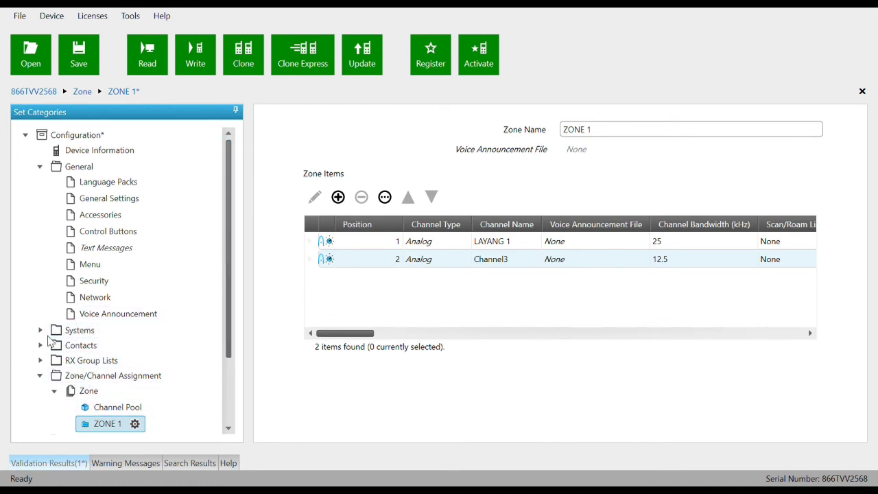
{"action": "left_click", "coordinate": [40, 330]}
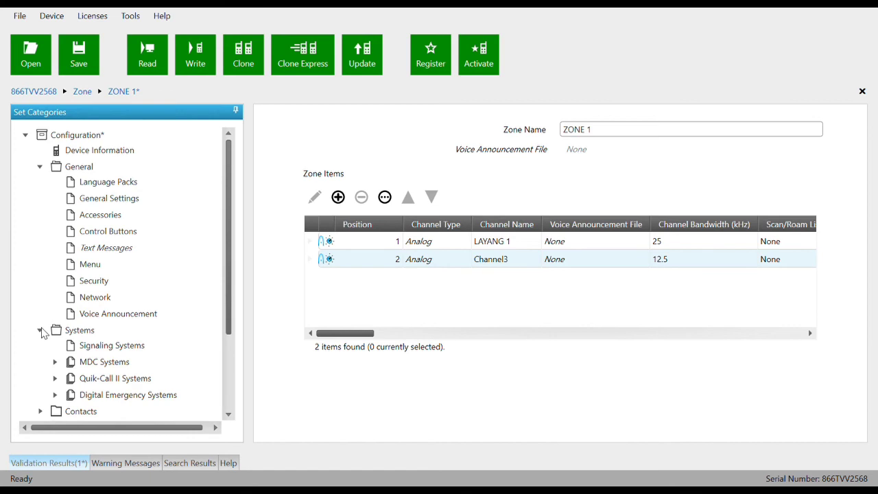
{"action": "left_click", "coordinate": [55, 362]}
{"action": "left_click", "coordinate": [97, 380]}
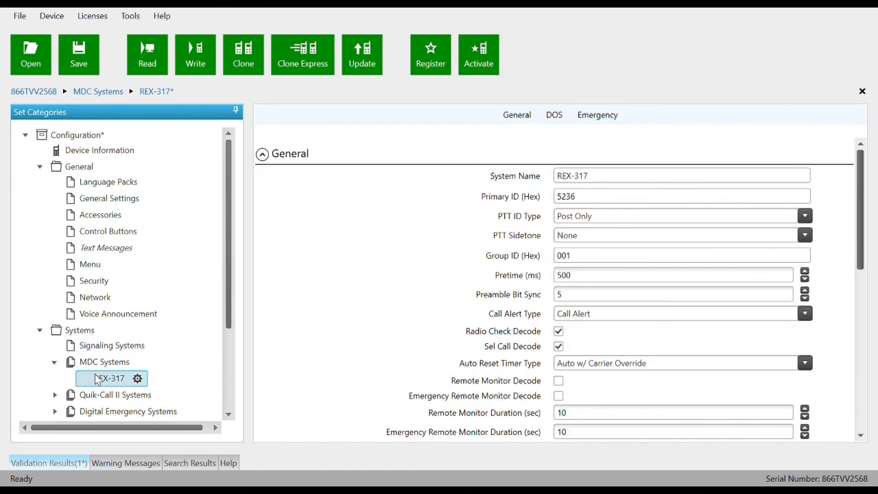
{"action": "left_click_drag", "start_coordinate": [588, 180], "coordinate": [548, 180]}
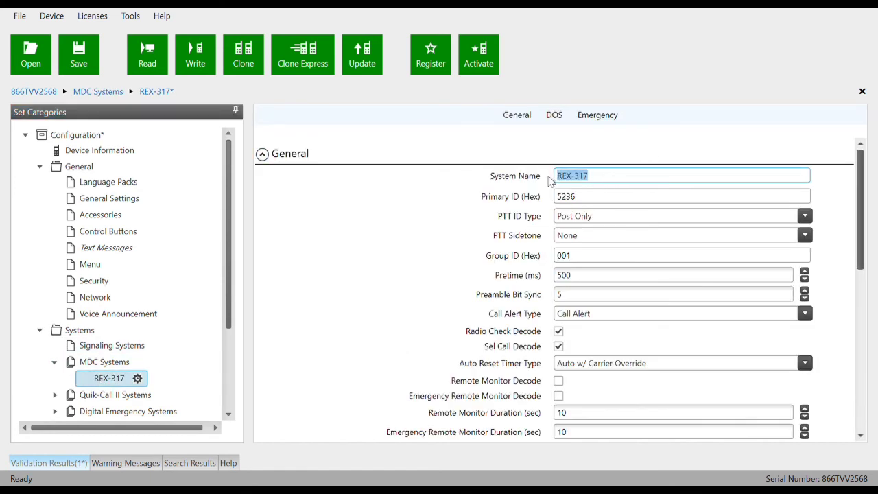
{"action": "key", "text": "BackSpace"}
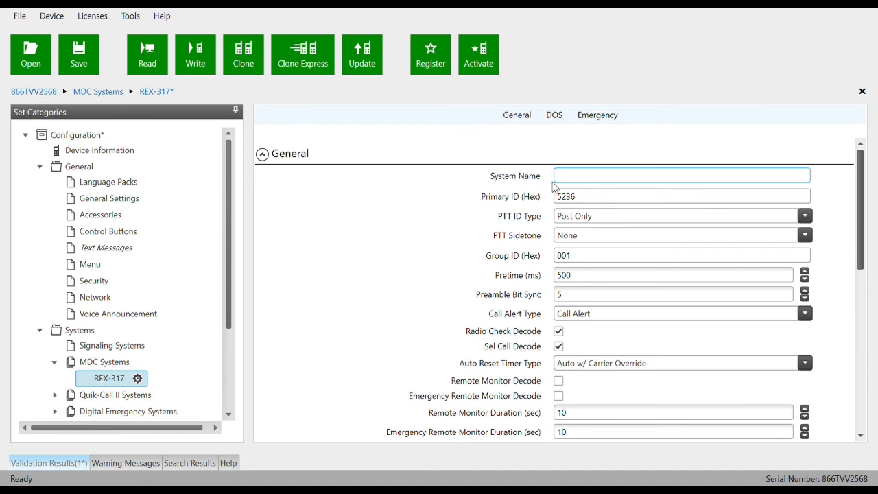
{"action": "type", "text": "IMPROVEDIA TV"}
{"action": "left_click", "coordinate": [587, 200]}
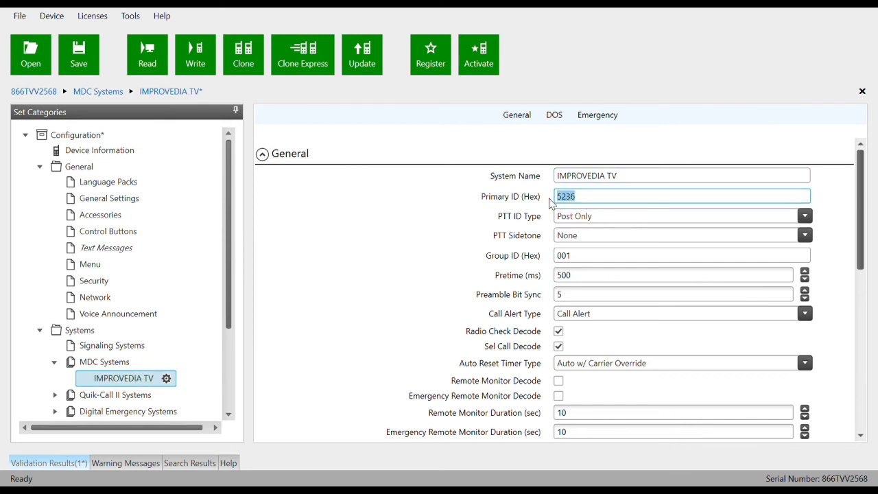
{"action": "type", "text": "9999"}
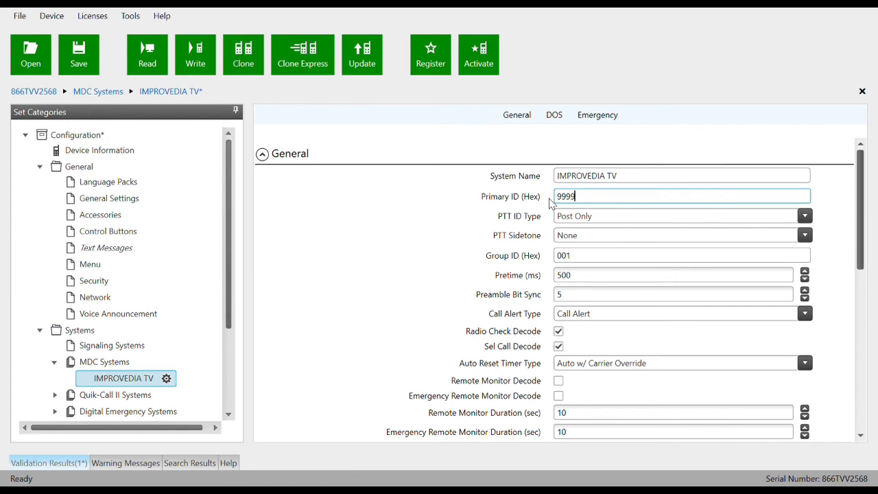
Compare the radio alias and radio ID in the general settings with the MDC system's name and primary ID.
{"action": "left_click", "coordinate": [83, 201]}
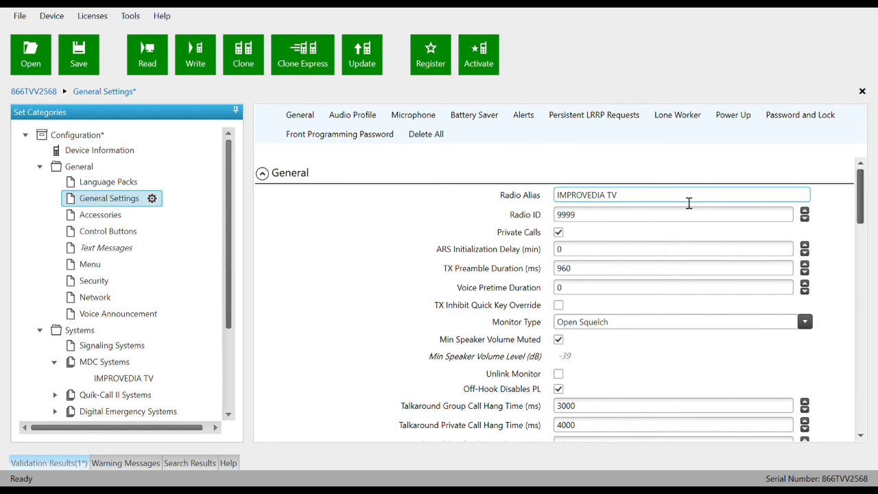
{"action": "left_click", "coordinate": [593, 224]}
{"action": "left_click_drag", "start_coordinate": [593, 224], "coordinate": [556, 217]}
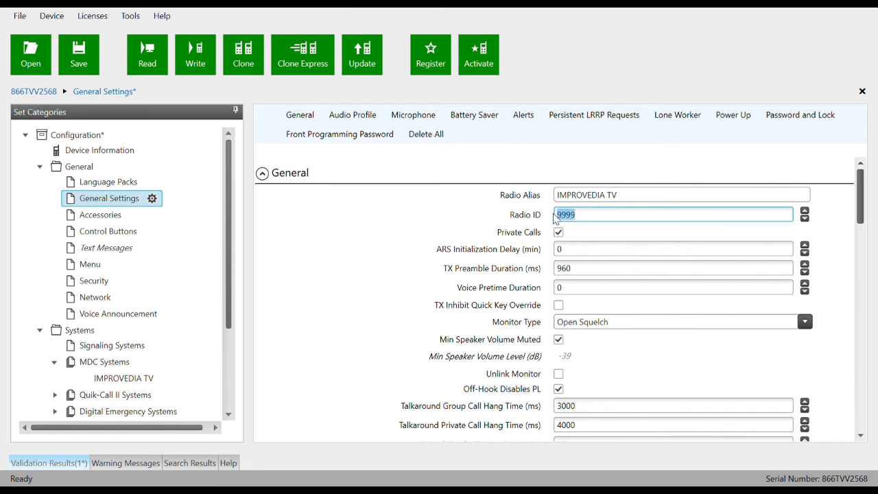
{"action": "left_click", "coordinate": [110, 379]}
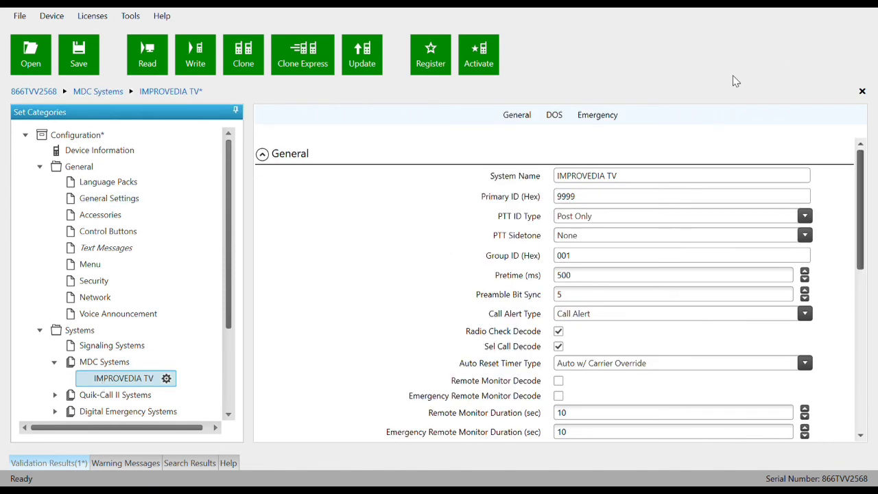
{"action": "left_click", "coordinate": [638, 198]}
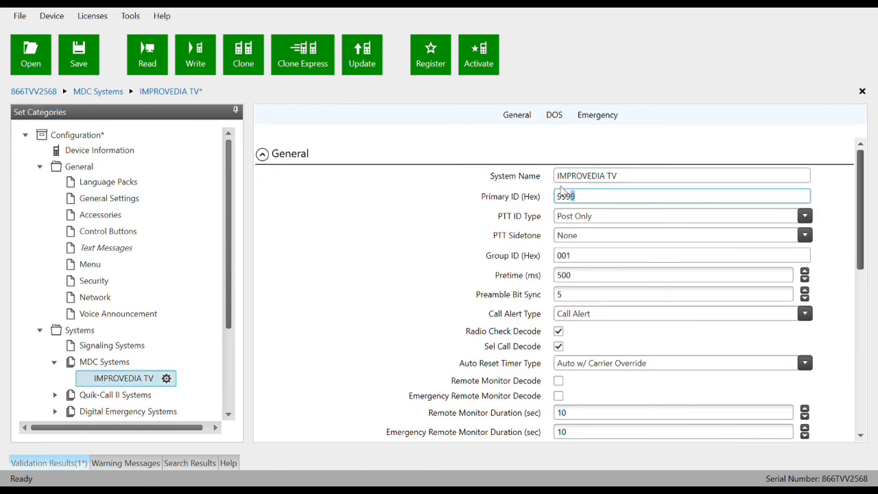
Set the PTT ID type of the MDC system IMPROVEDIA TV to Pre and Post.
{"action": "left_click", "coordinate": [622, 189]}
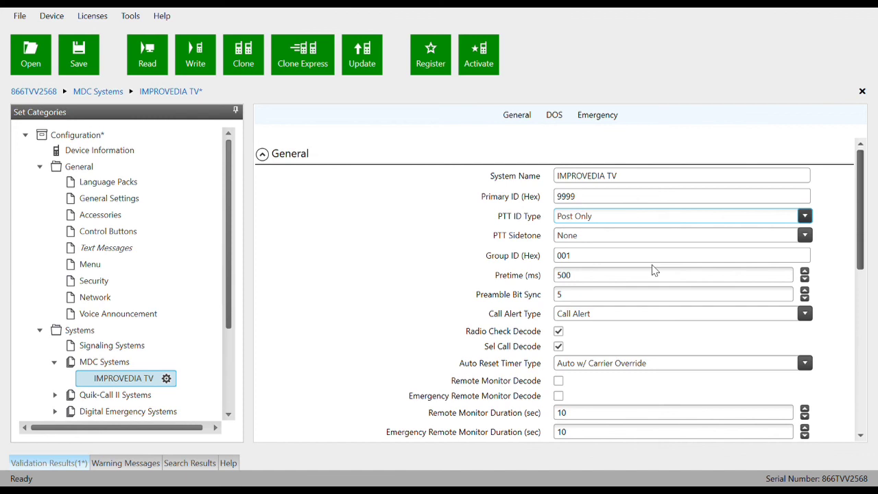
{"action": "key", "text": "Up"}
{"action": "key", "text": "Down"}
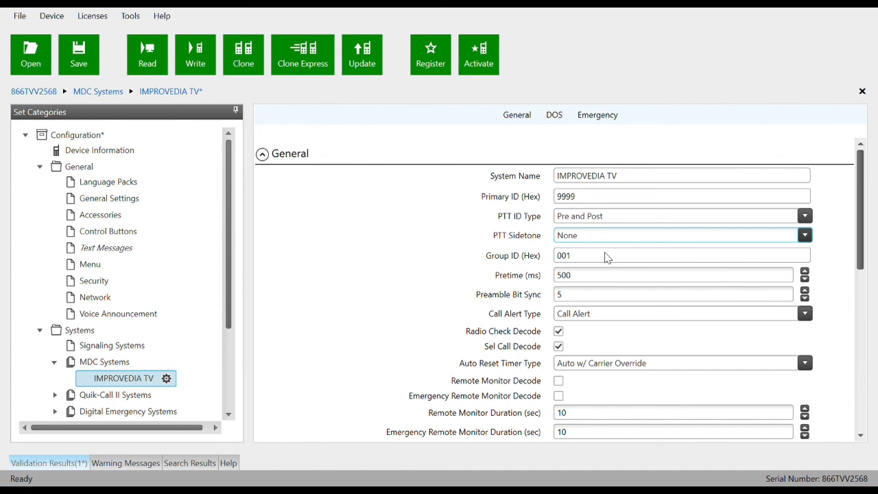
Try the Long and Short PTT sidetone options for the MDC system, returning the setting to None.
{"action": "key", "text": "Down"}
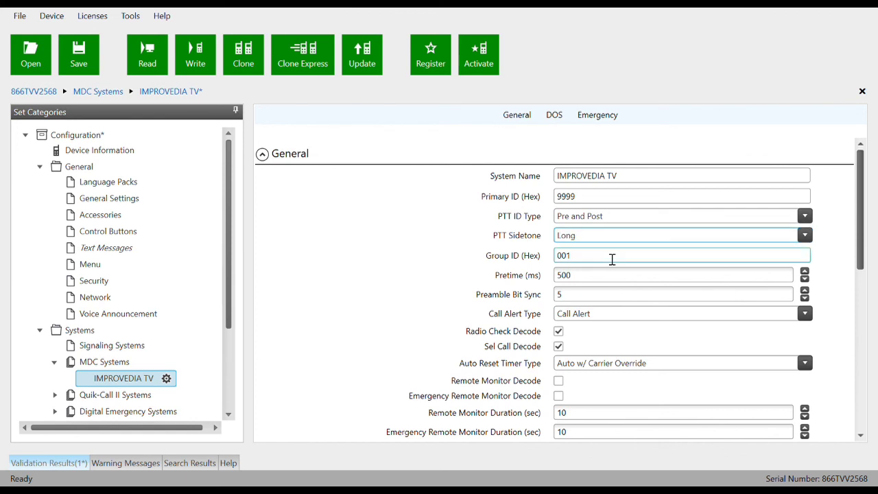
{"action": "key", "text": "Down"}
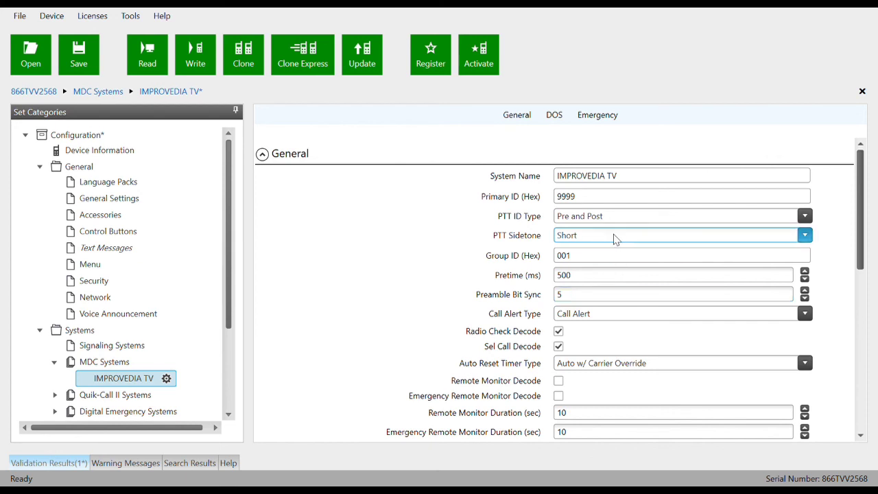
{"action": "left_click", "coordinate": [611, 269]}
{"action": "left_click_drag", "start_coordinate": [229, 318], "coordinate": [229, 403]}
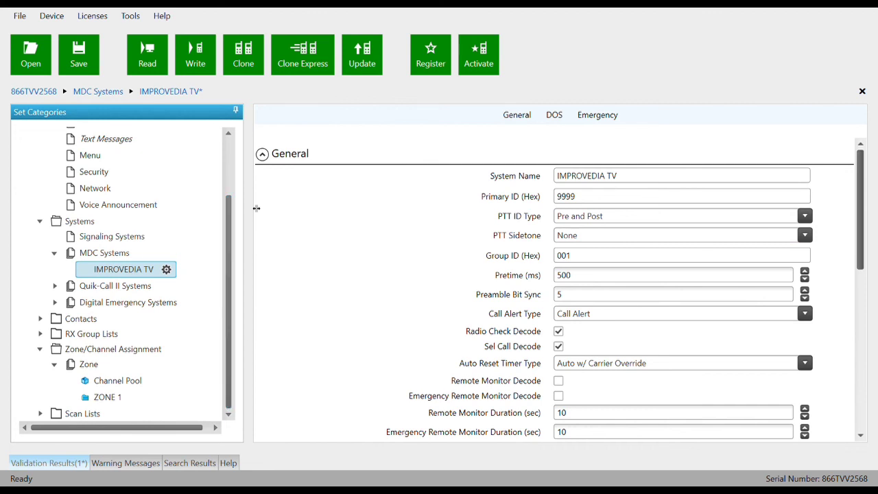
{"action": "left_click_drag", "start_coordinate": [234, 229], "coordinate": [228, 164]}
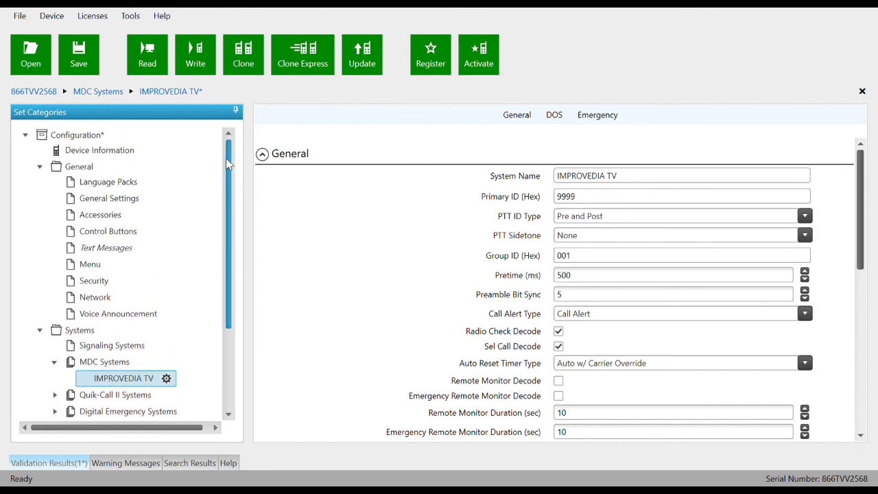